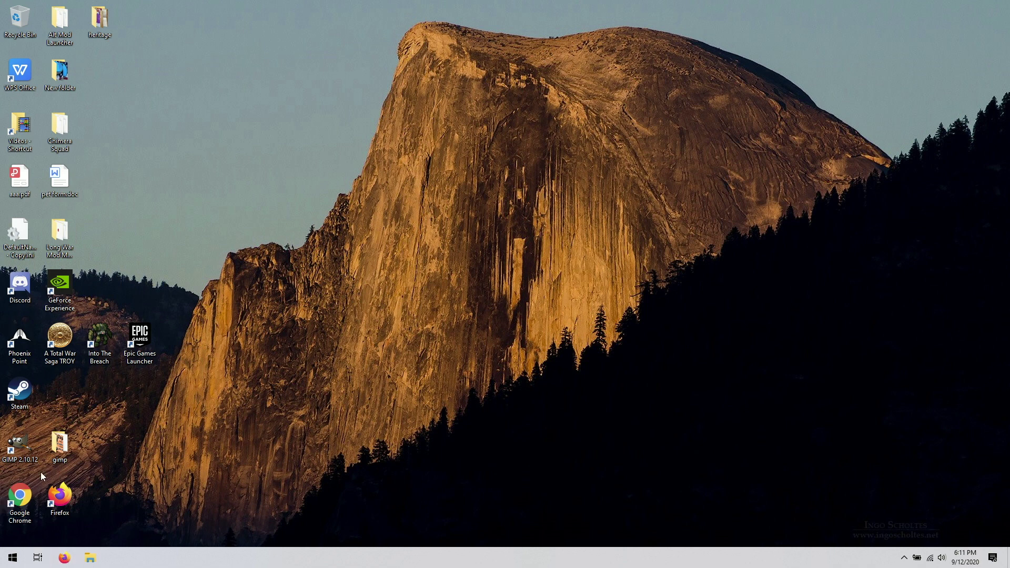
Open Firefox and search Google for "darthmod empire".
left_click(65, 557)
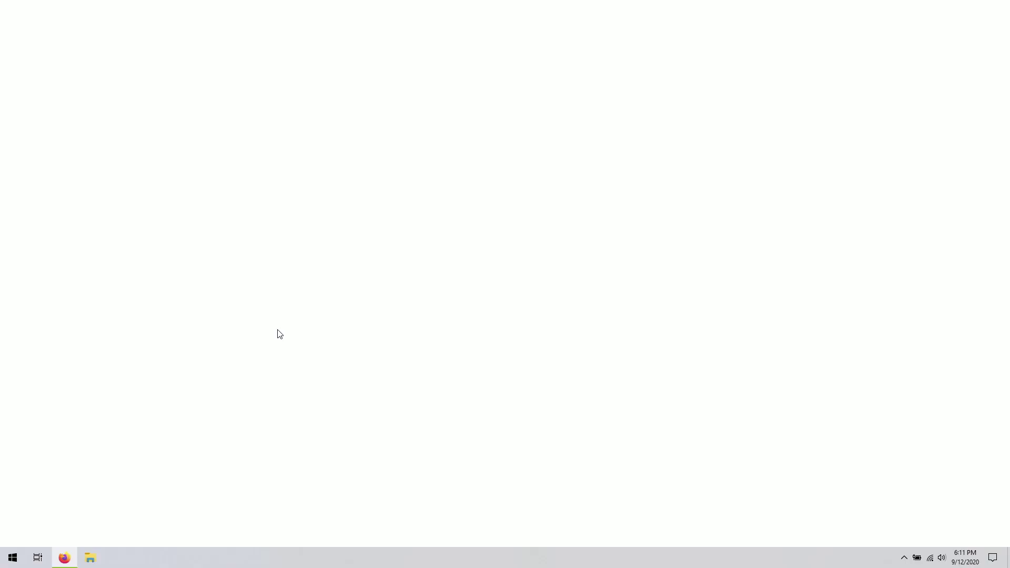
left_click(352, 101)
type("dath")
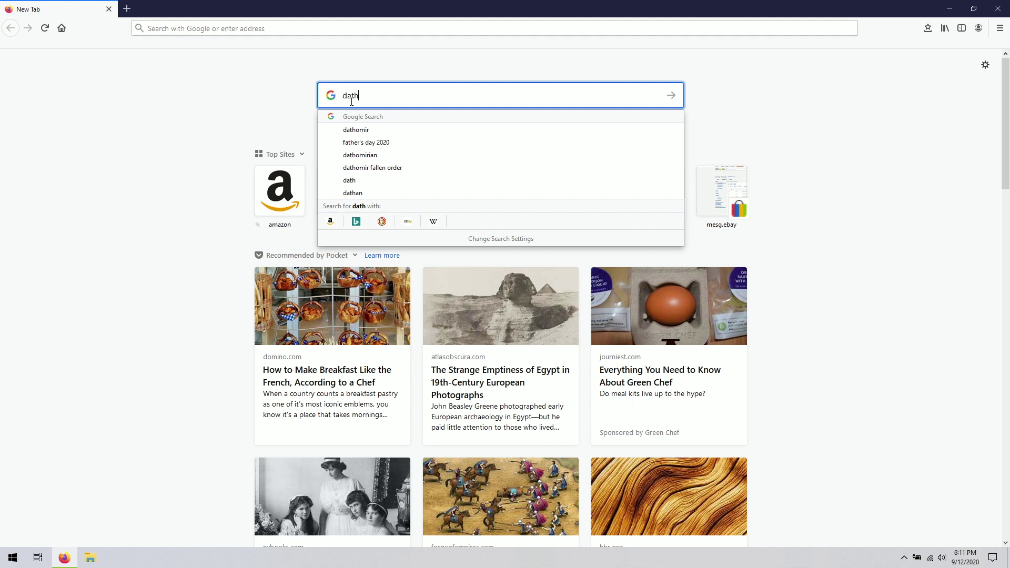
key("BackSpace")
key("BackSpace")
type("rthmod emp")
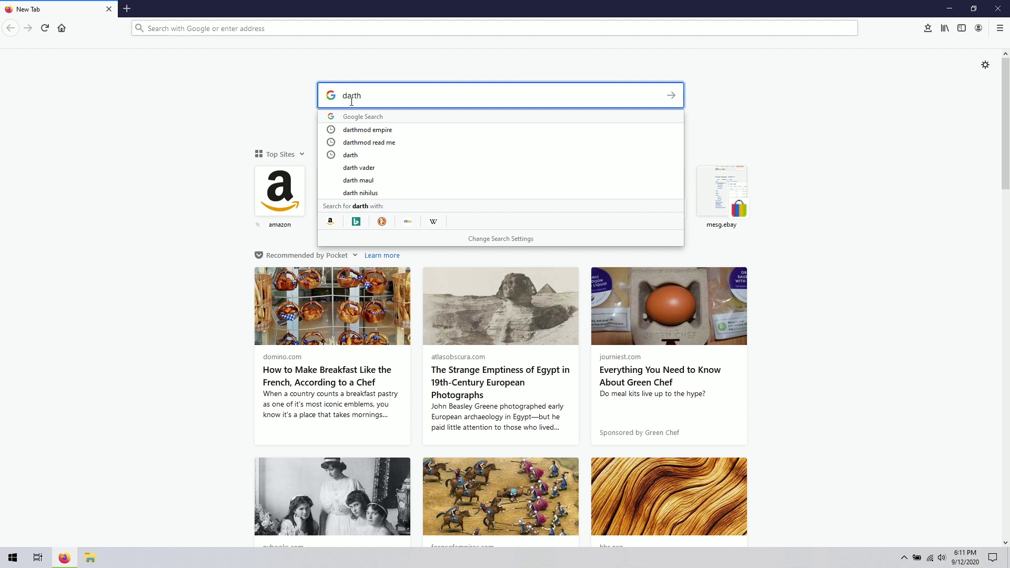
type("ire")
key("Return")
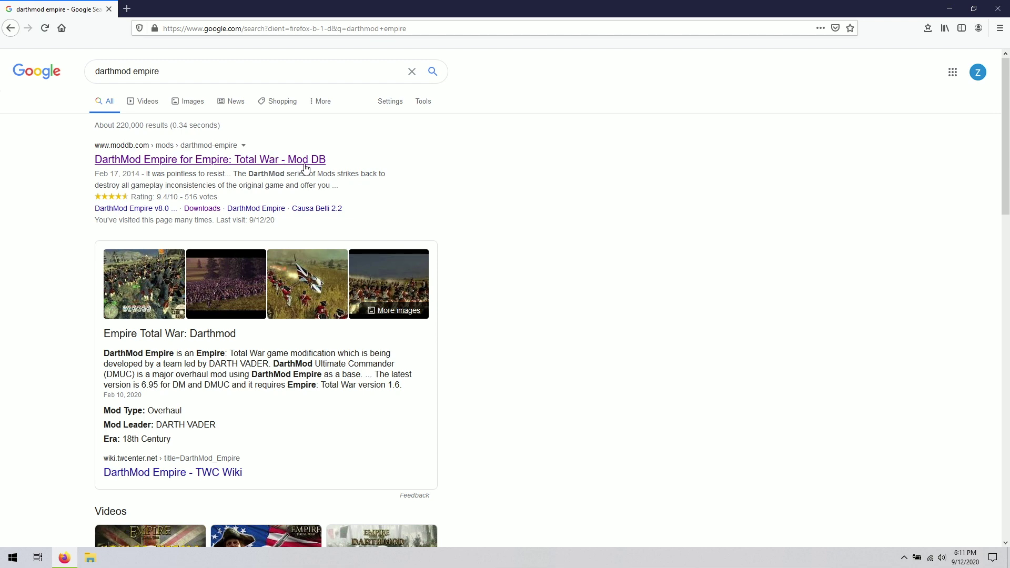
Open the Mod DB result for DarthMod Empire and look over the mod's summary and installation instructions.
left_click(252, 162)
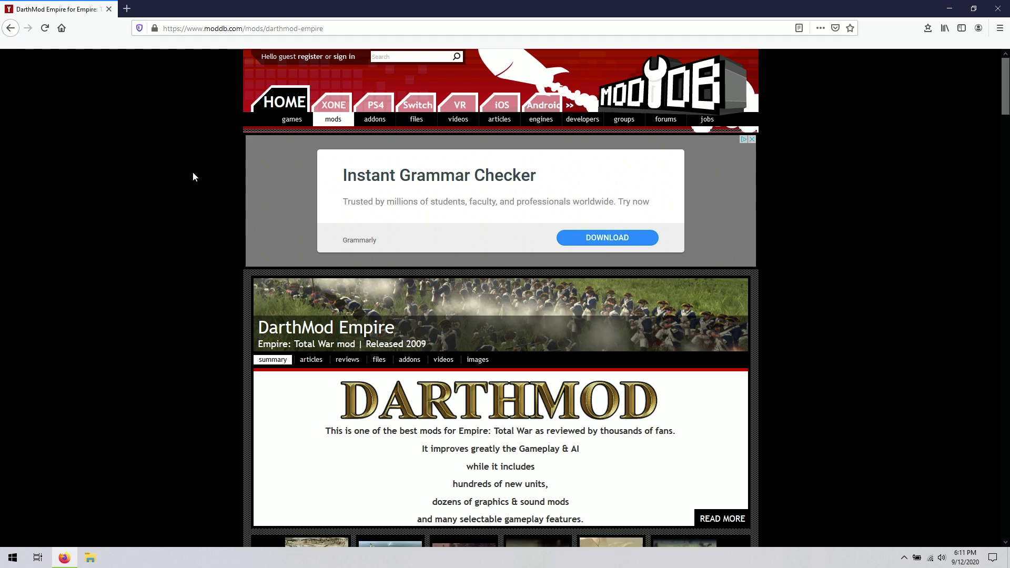
scroll(177, 176, "down", 4)
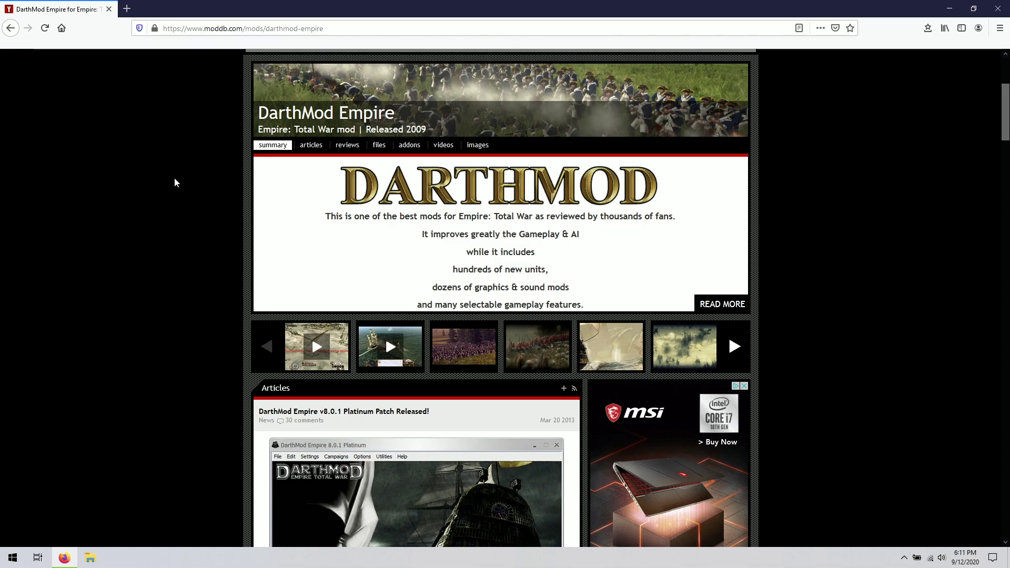
scroll(175, 179, "down", 8)
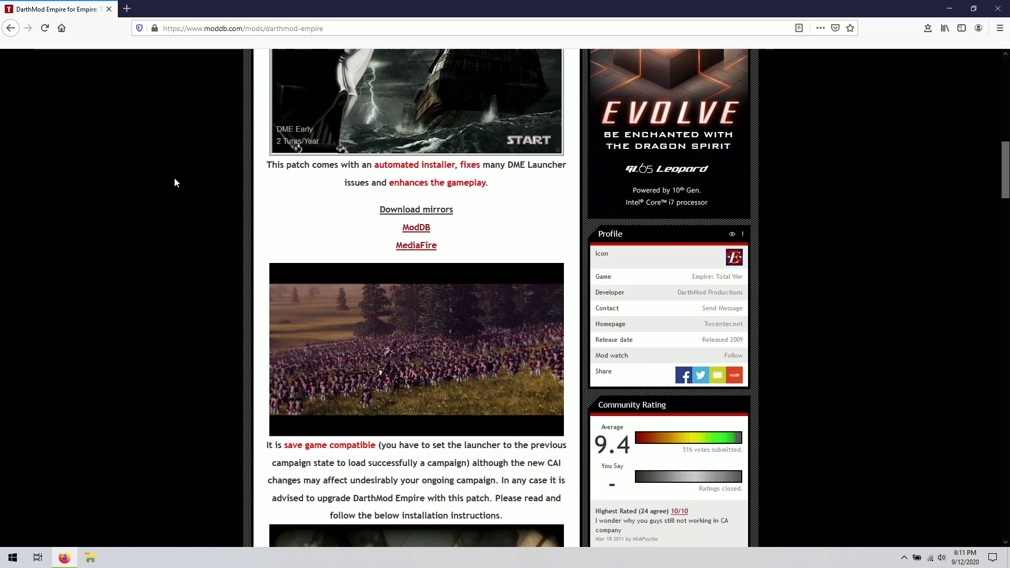
scroll(175, 178, "down", 9)
scroll(174, 177, "up", 9)
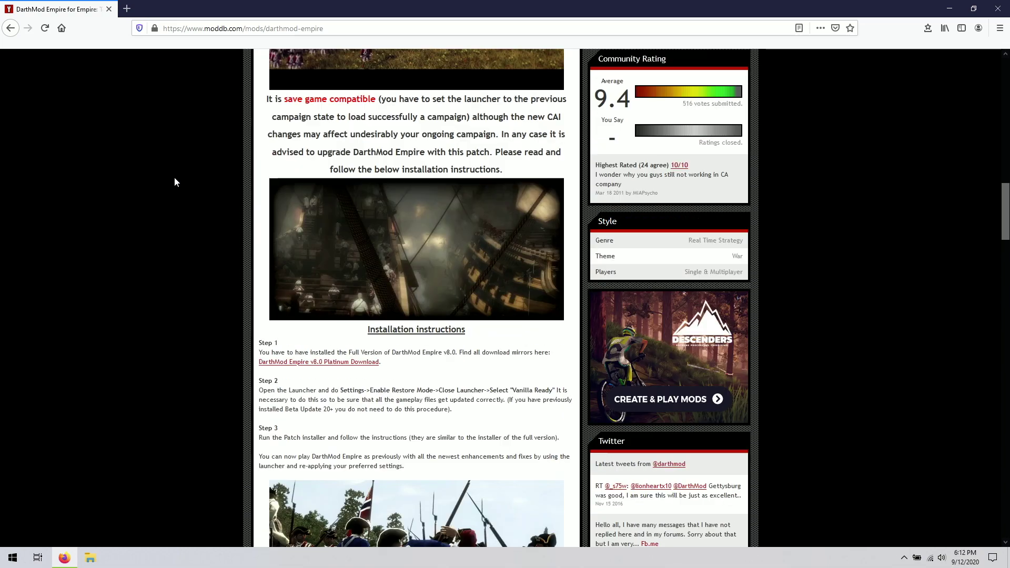
scroll(175, 182, "up", 8)
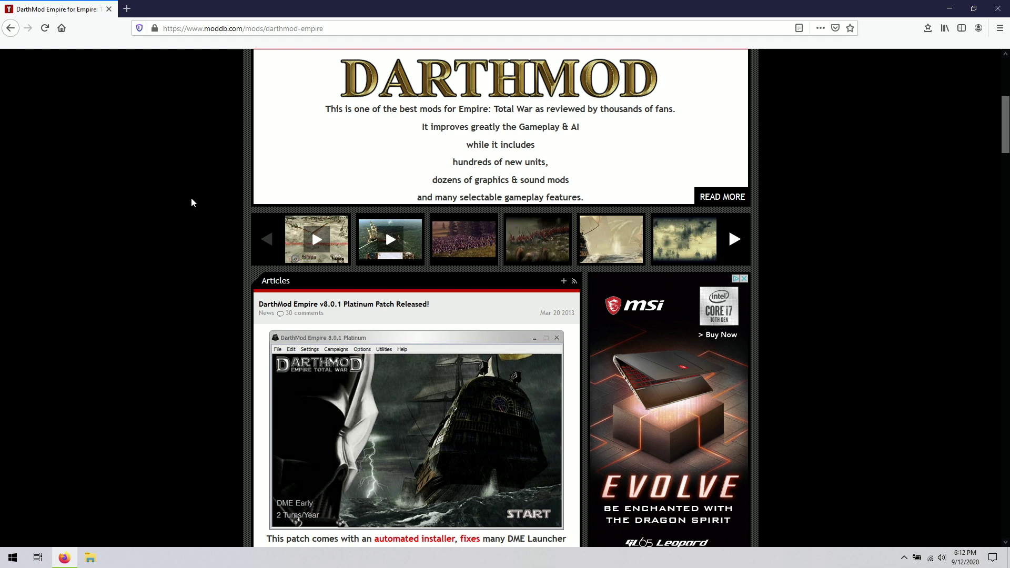
scroll(204, 200, "up", 4)
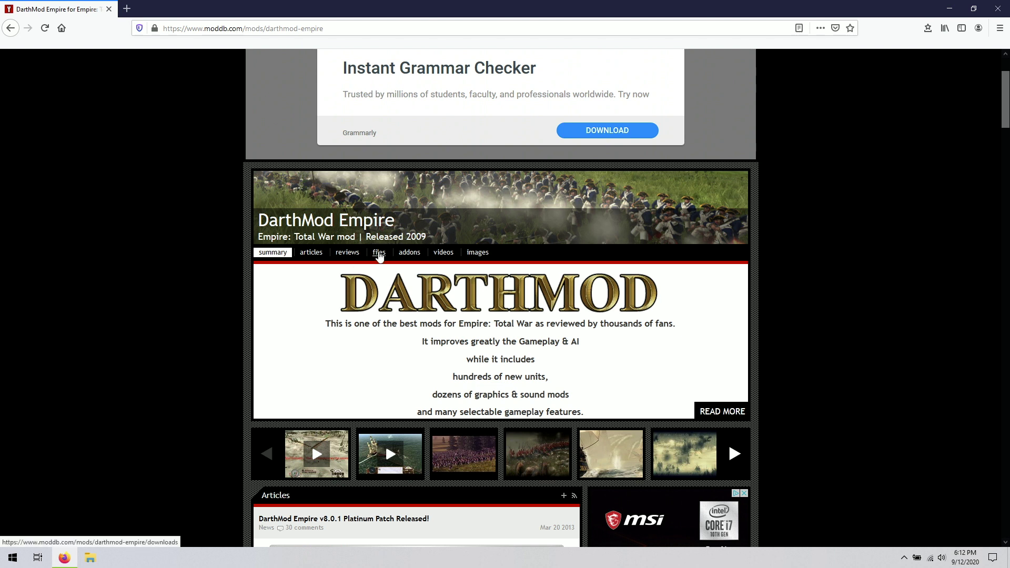
Go to the mod's files listing and open the DarthMod Empire v8.0 Platinum Part 1 page.
left_click(382, 256)
scroll(120, 246, "down", 1)
scroll(126, 246, "down", 3)
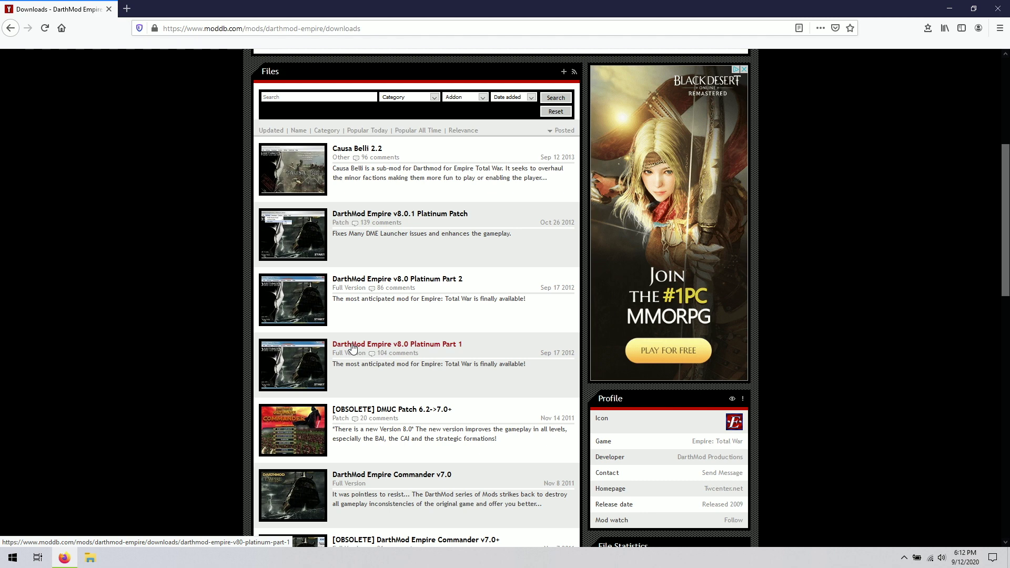
left_click(424, 347)
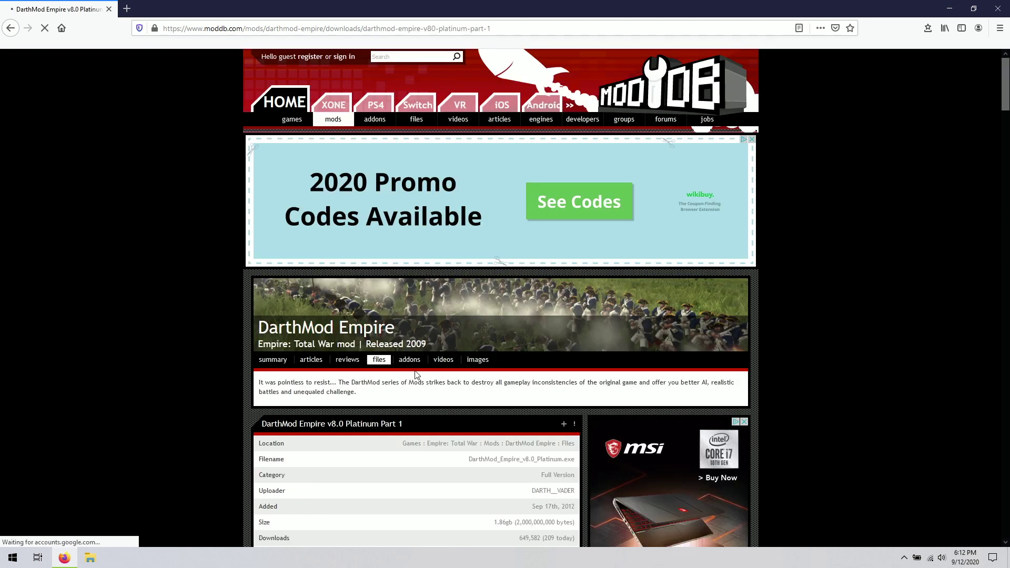
Download and save DarthMod_Empire_v8.0_Platinum.exe, check its download progress, and dismiss the download overlay.
scroll(399, 322, "down", 4)
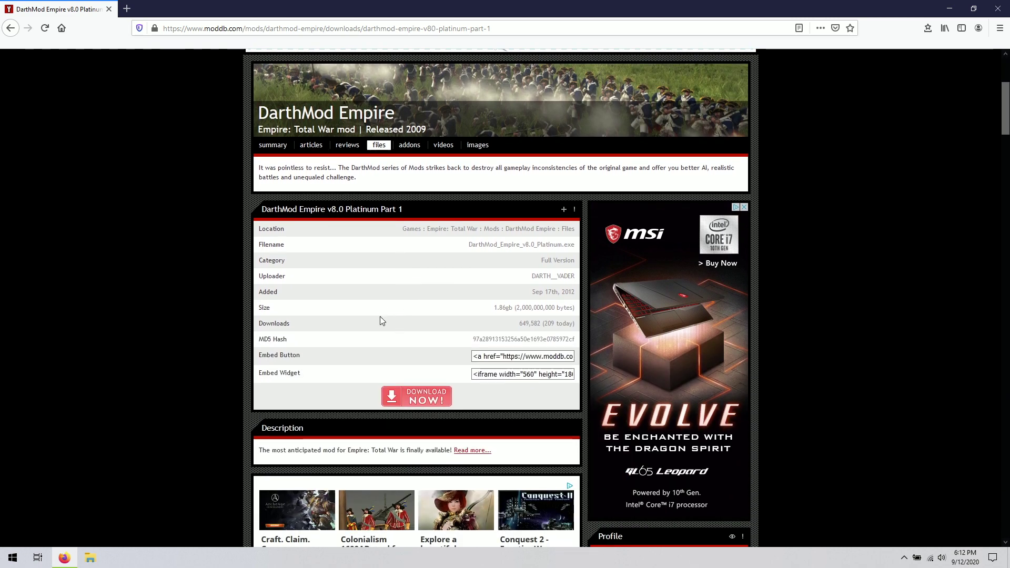
left_click(423, 403)
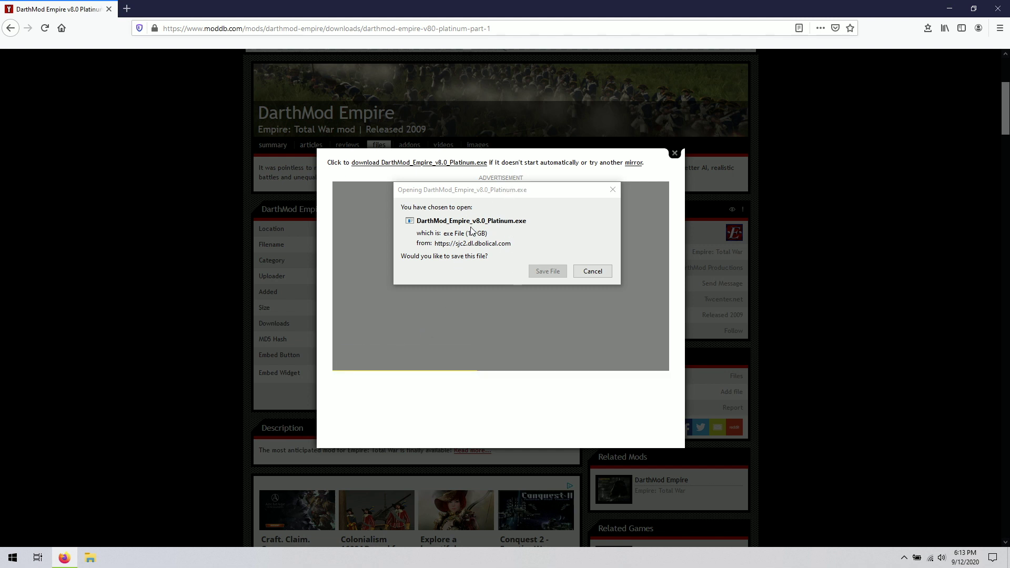
left_click(496, 191)
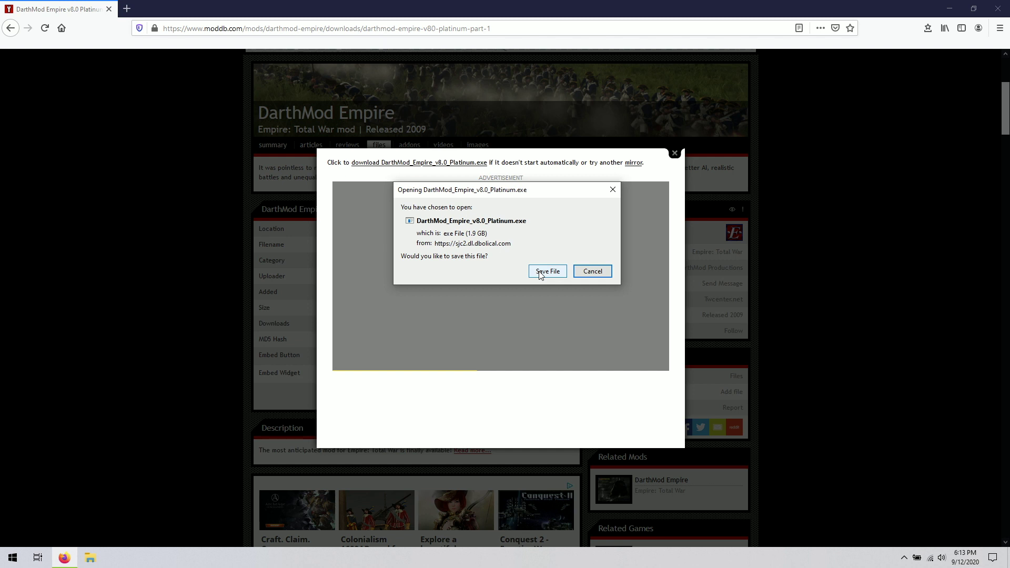
left_click(540, 273)
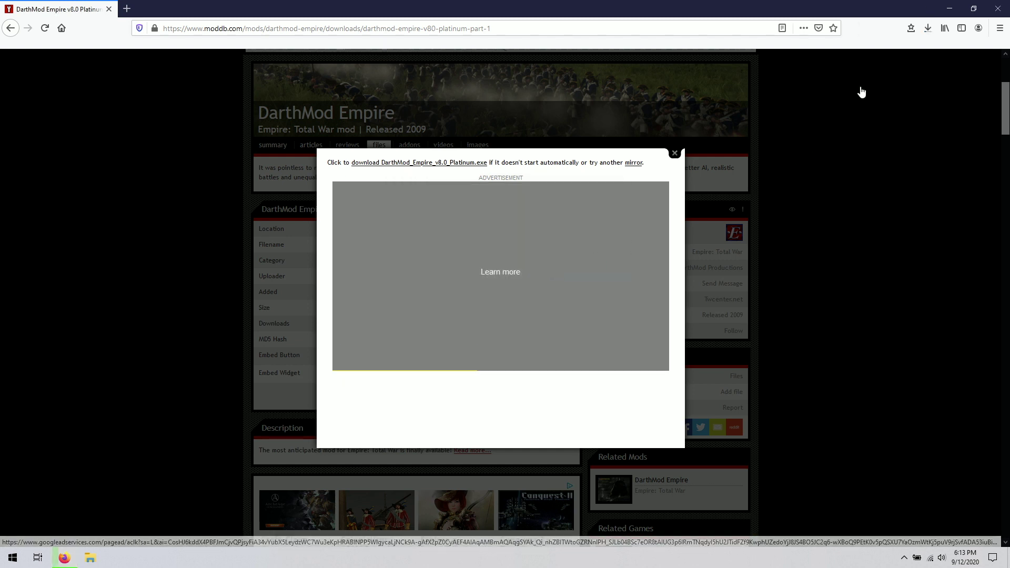
left_click(928, 30)
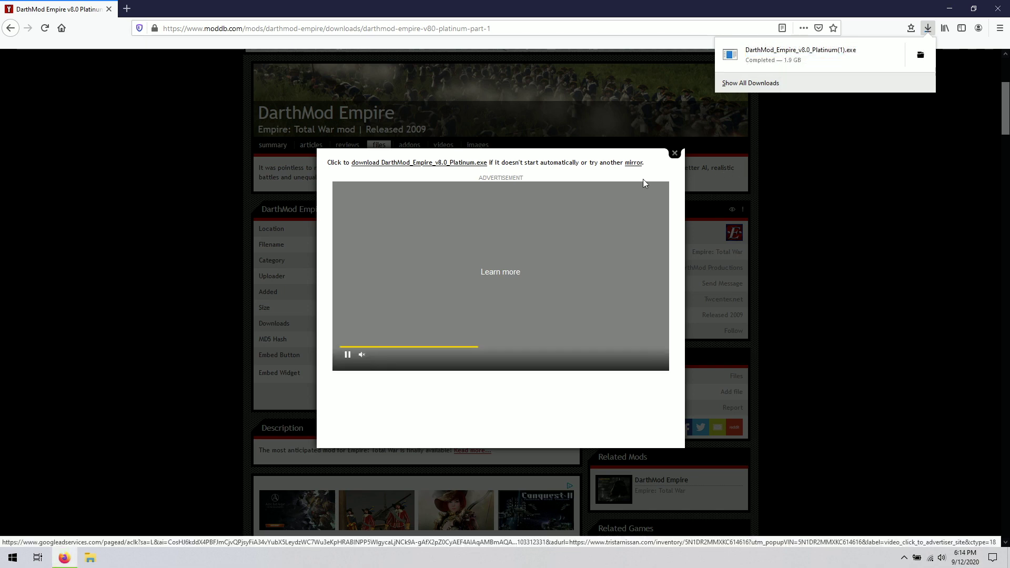
left_click(675, 155)
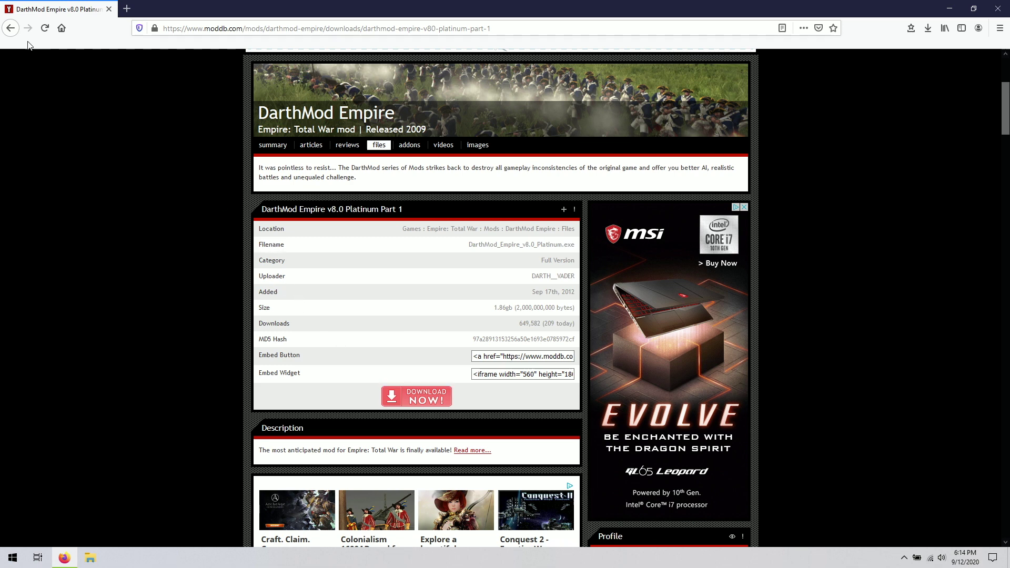
Return to the files listing and download DarthMod Empire v8.0 Platinum Part 2, saving DarthMod_Empire_v8.0_Platinum.zip.
left_click(11, 28)
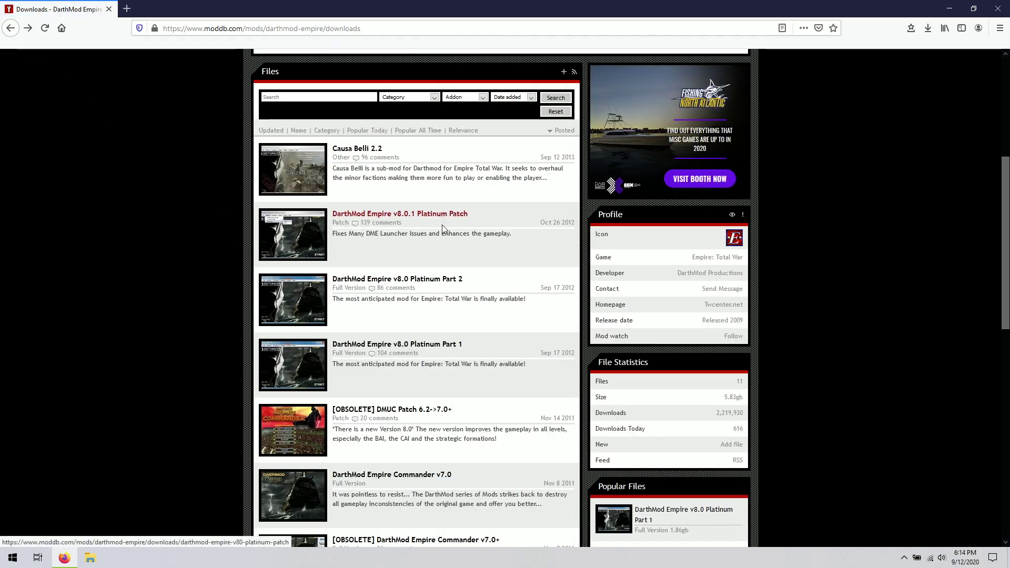
left_click(428, 280)
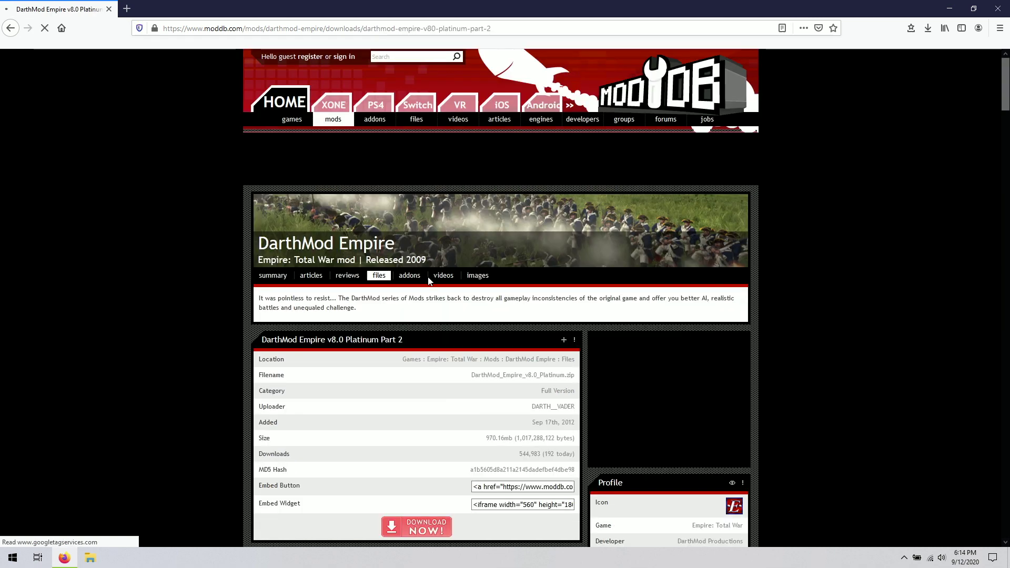
scroll(405, 478, "down", 5)
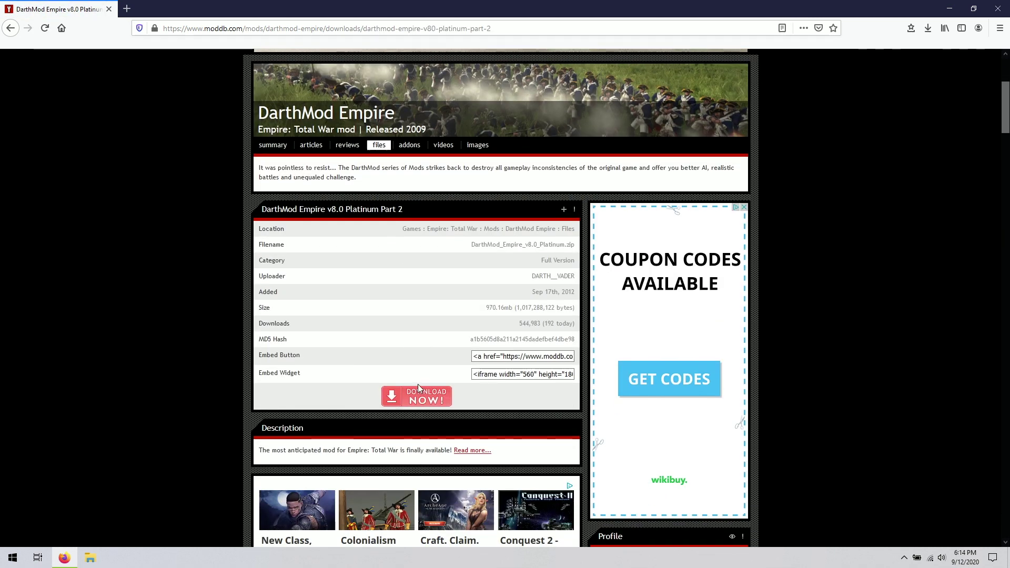
left_click(420, 400)
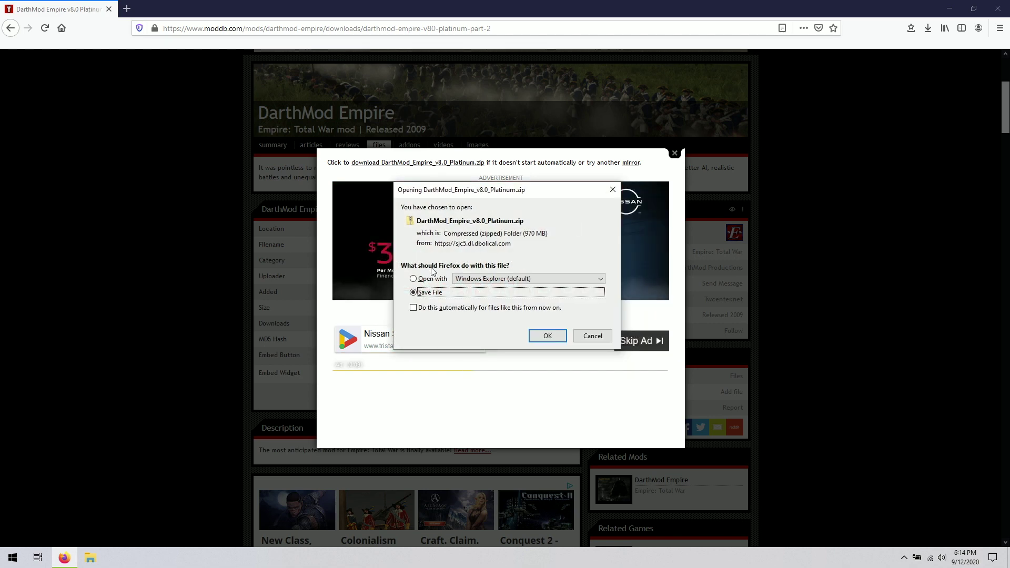
left_click(547, 337)
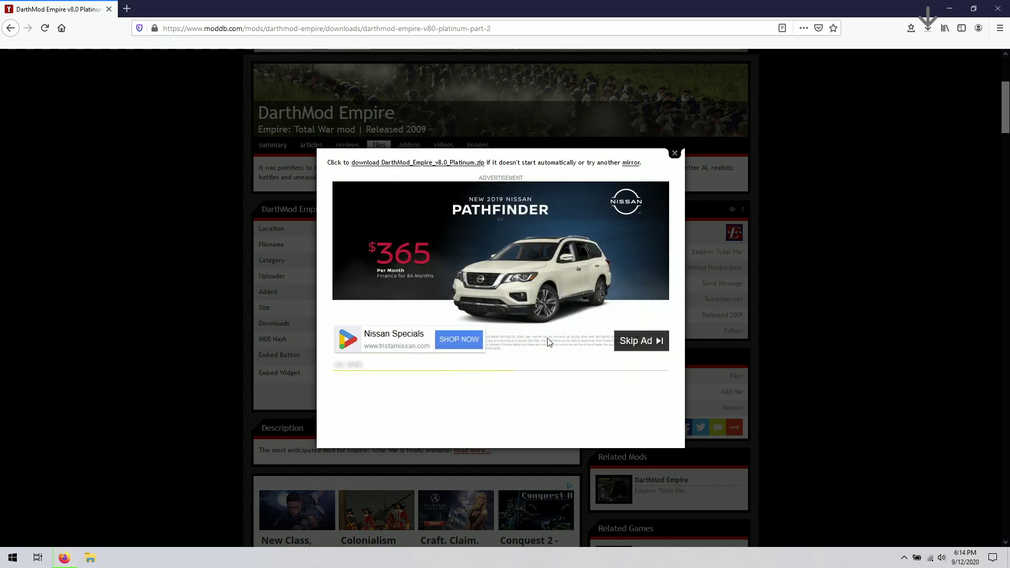
left_click(929, 30)
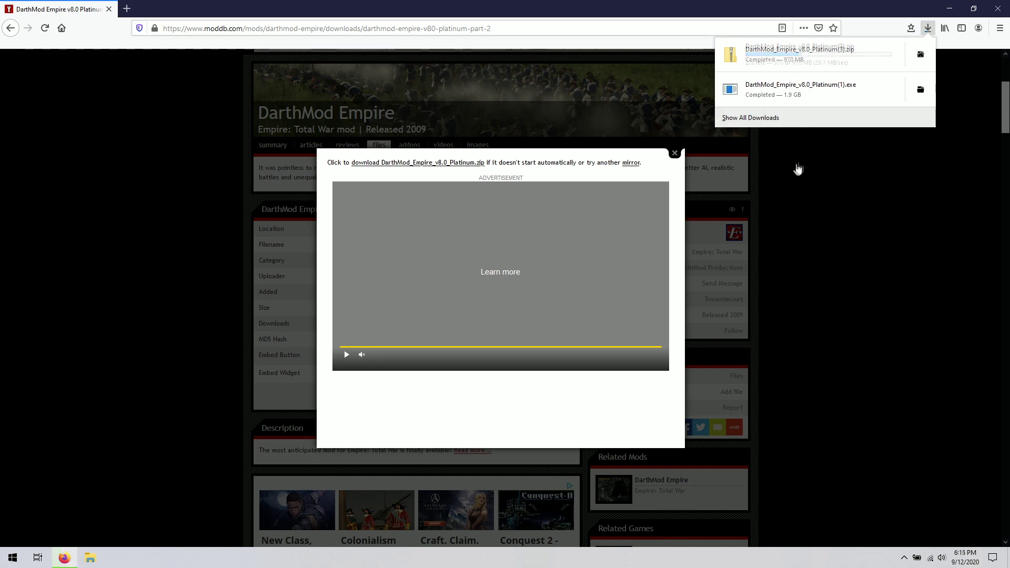
left_click(675, 153)
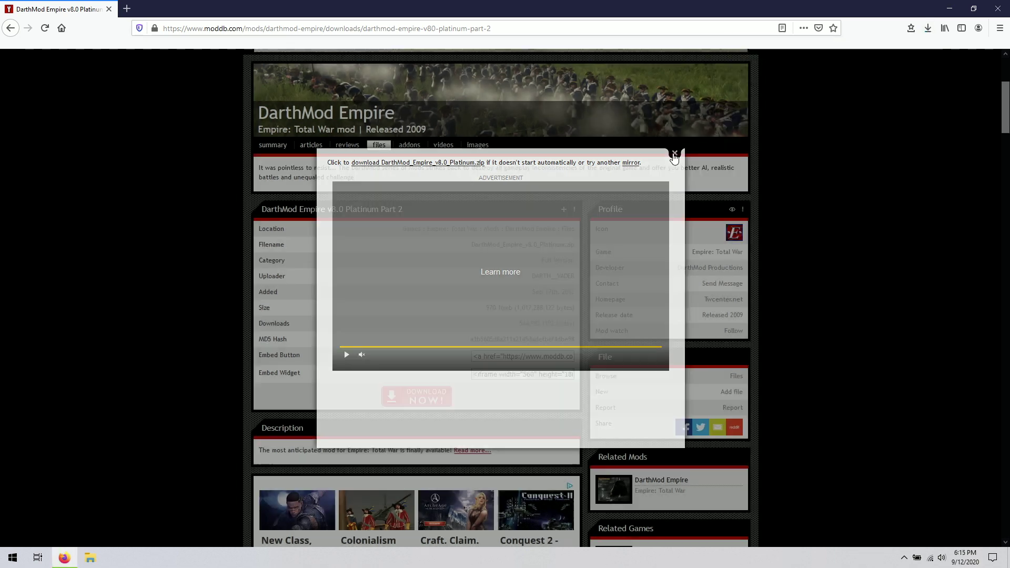
Return to the files listing and download the v8.0.1 Platinum Patch, saving DarthMod_Empire_v8.0.1_Patch_Platinum_Final.exe.
left_click(10, 28)
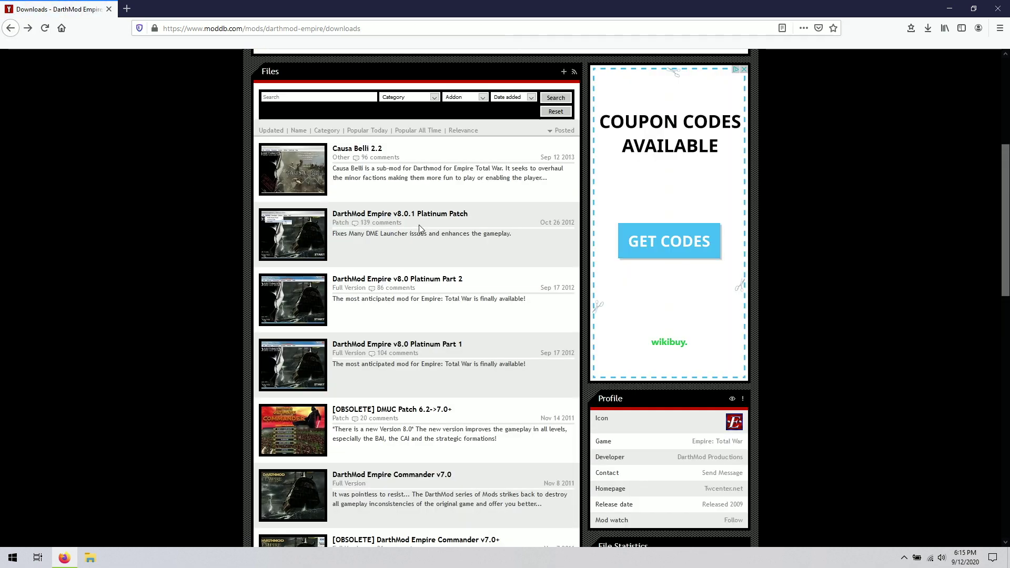
left_click(415, 219)
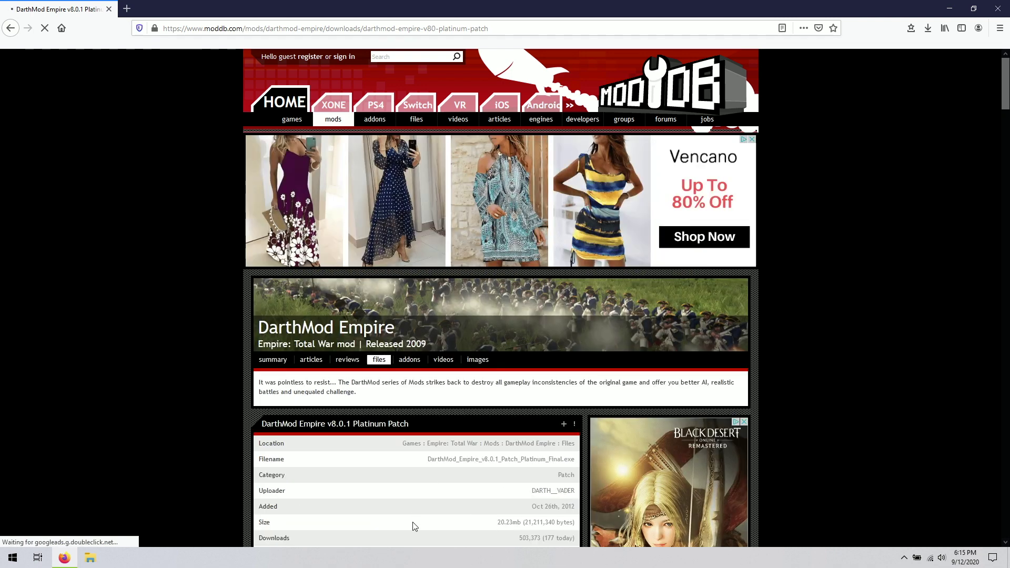
scroll(362, 448, "down", 1)
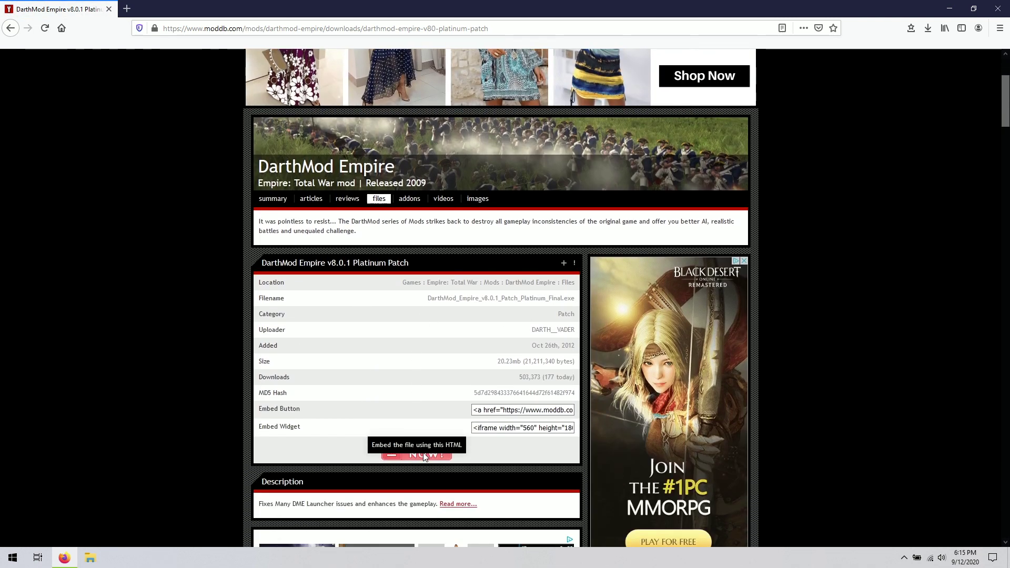
left_click(425, 457)
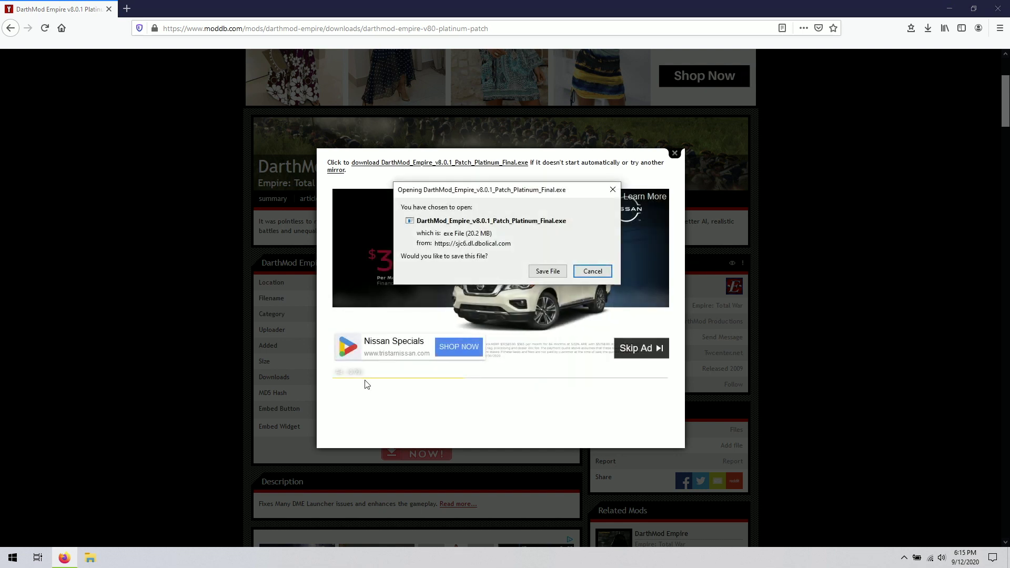
left_click(361, 363)
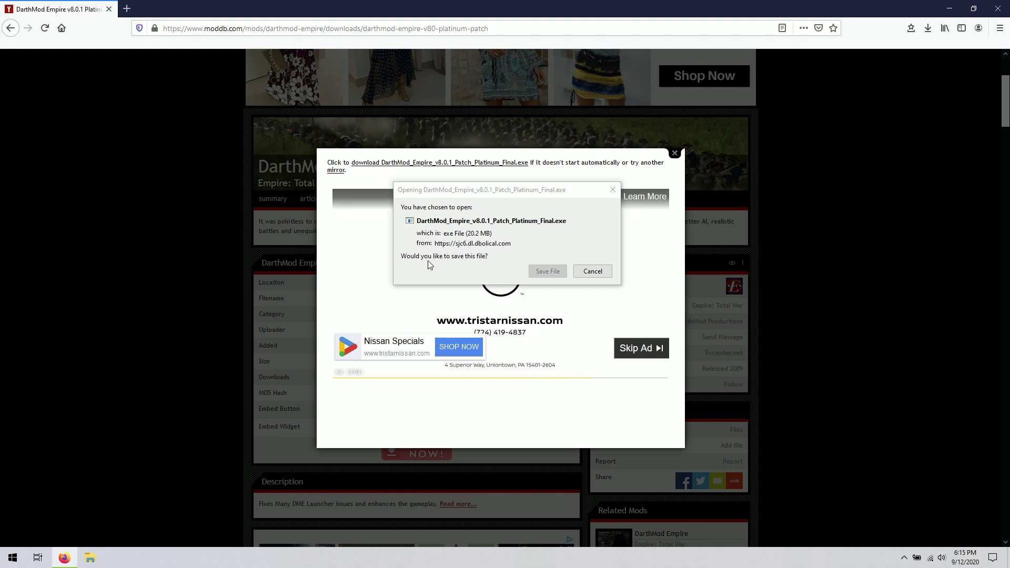
left_click(543, 252)
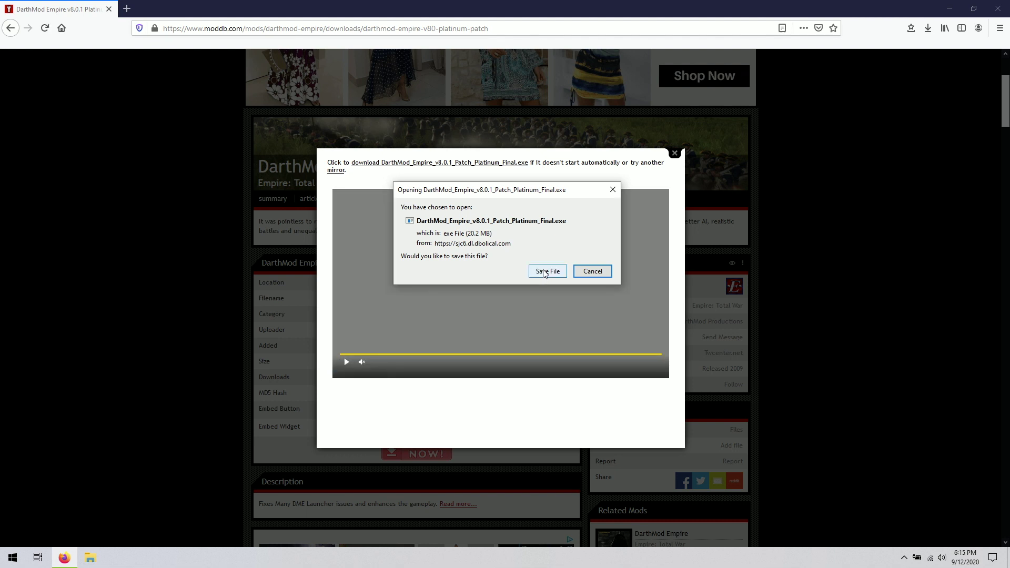
left_click(544, 272)
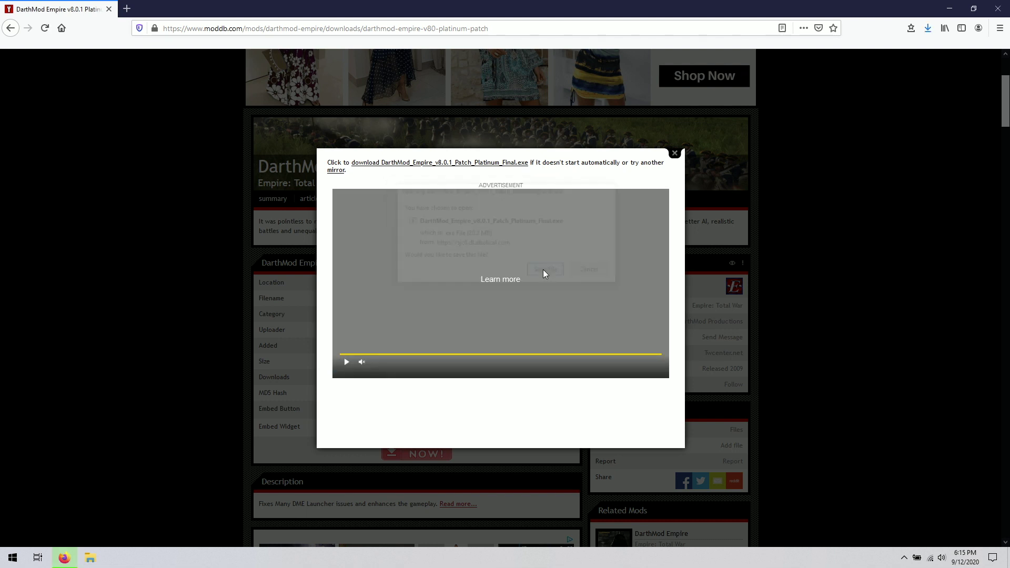
Show the downloaded patch in its containing folder and select the DarthMod_Empire_v8.0_Platinum.2 file.
left_click(926, 27)
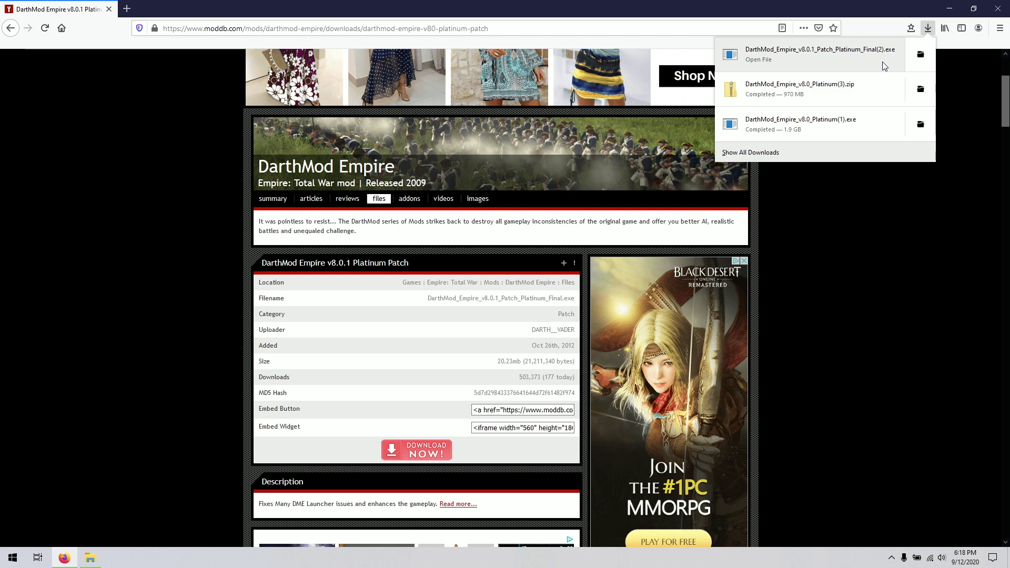
left_click(922, 56)
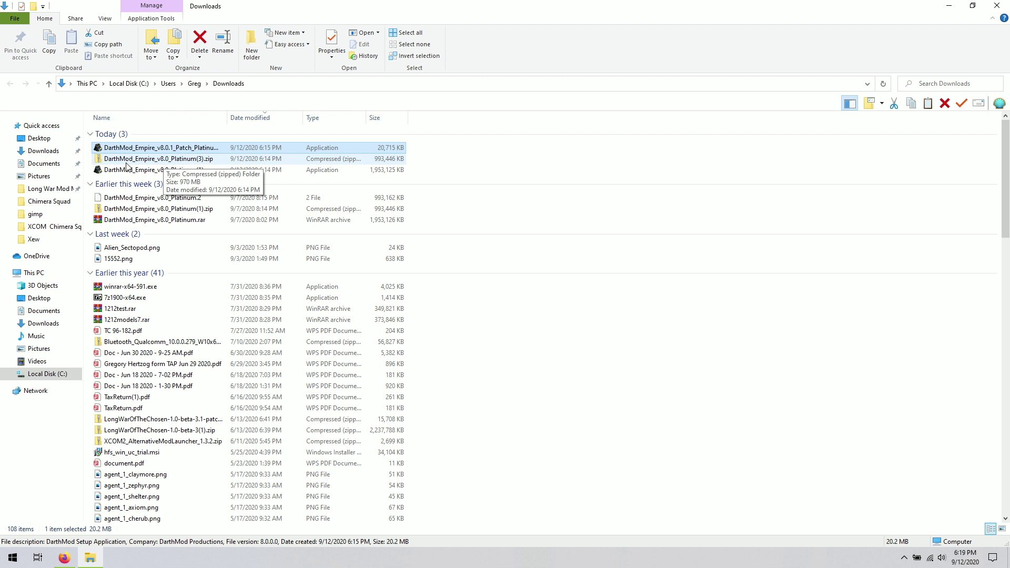
left_click(127, 203)
left_click_drag(128, 203, 148, 199)
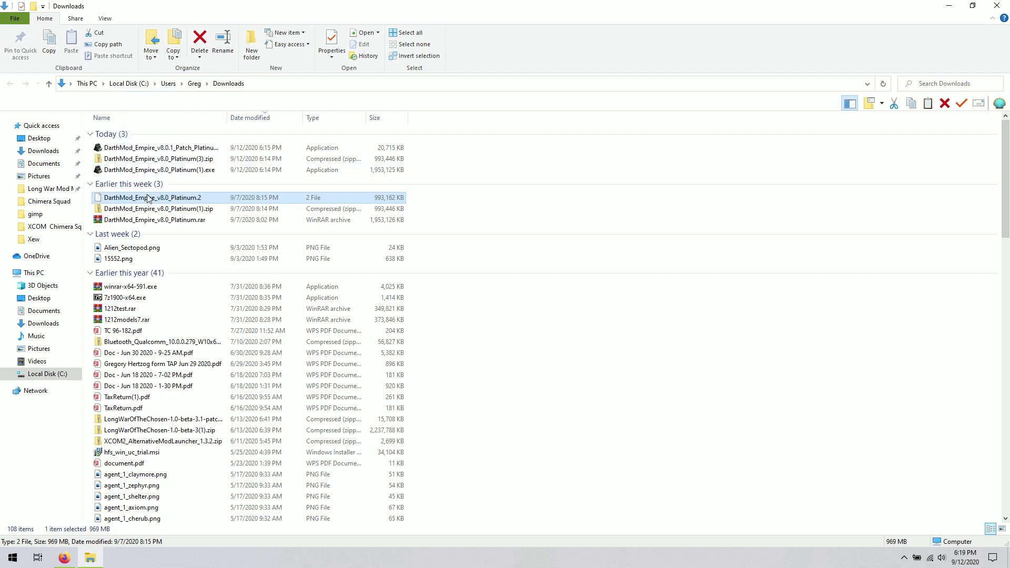
Run DarthMod_Empire_v8.0_Platinum(1).exe from Downloads, allow it to make changes, and accept the setup's license agreement.
double_click(190, 170)
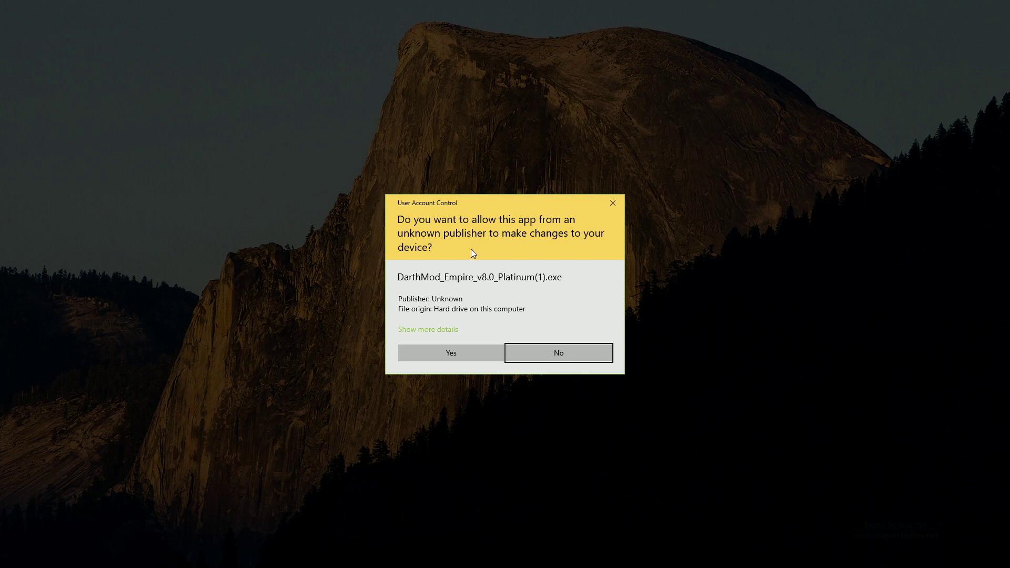
left_click(440, 352)
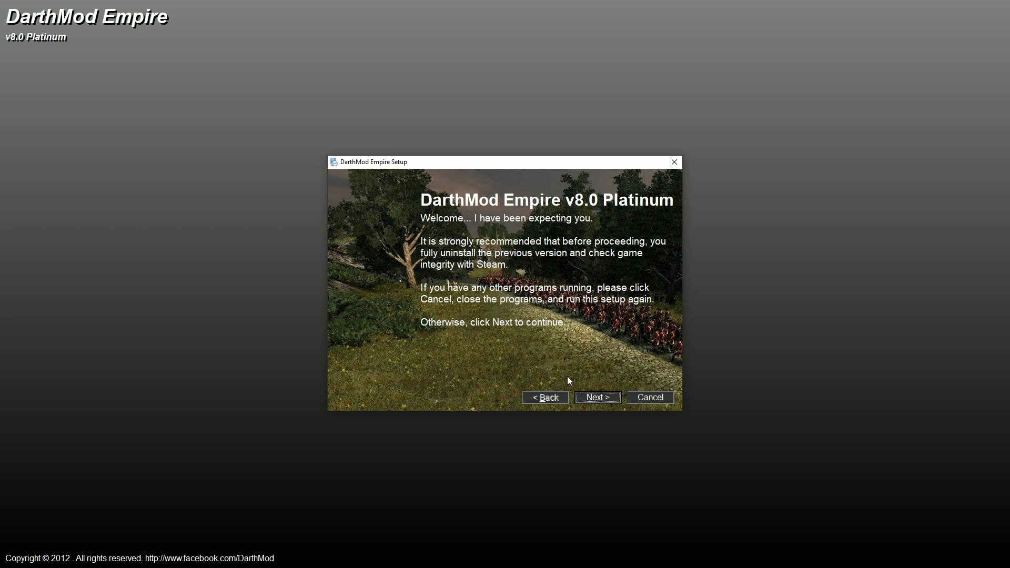
left_click(600, 398)
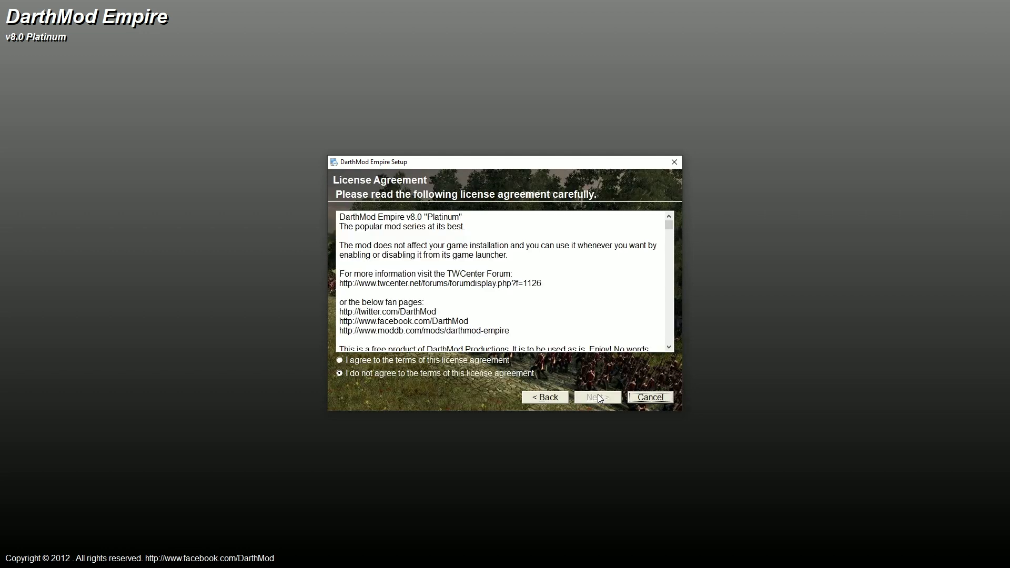
left_click(339, 360)
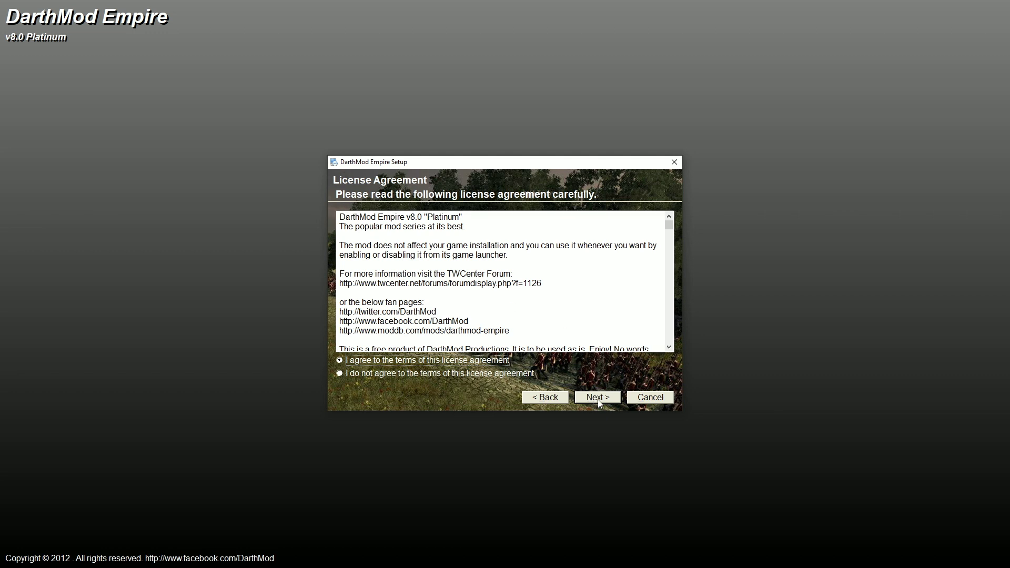
left_click(598, 399)
Browse for the DarthMod Empire installation folder, expanding This PC, Local Disk (C:) and Program Files (x86).
left_click(359, 306)
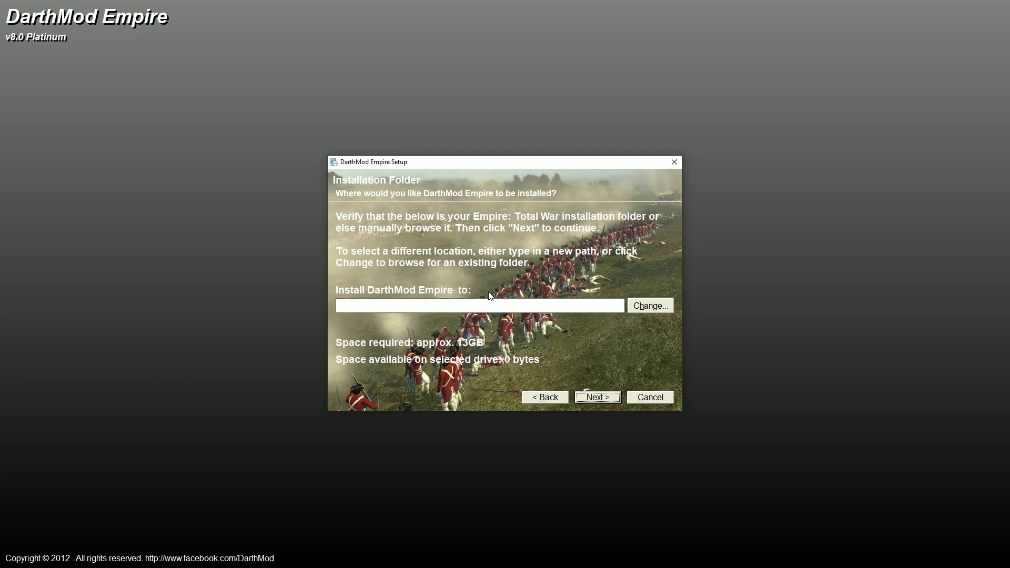
left_click(646, 309)
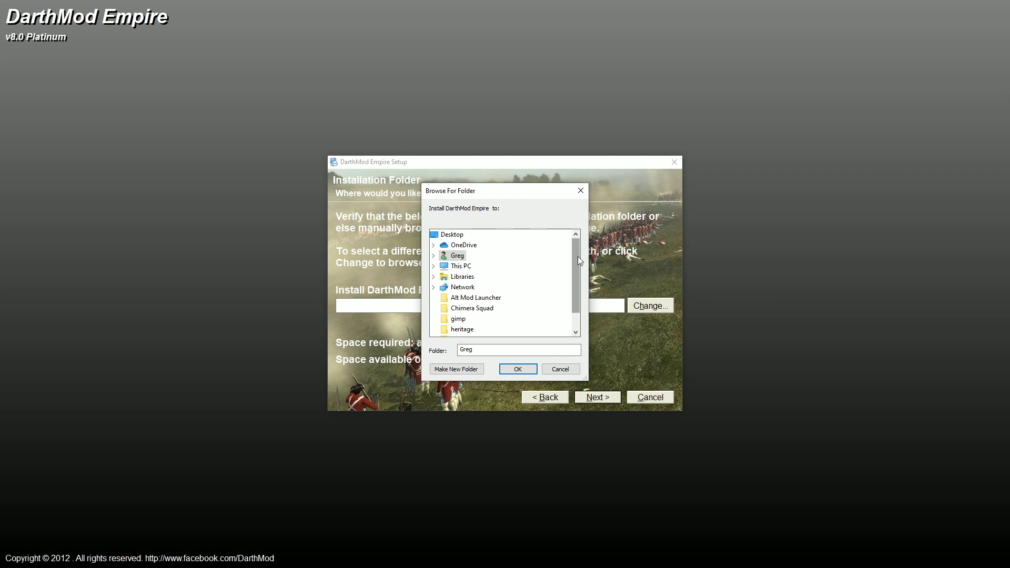
left_click_drag(577, 256, 576, 257)
left_click_drag(576, 258, 576, 258)
left_click_drag(576, 256, 581, 282)
double_click(461, 245)
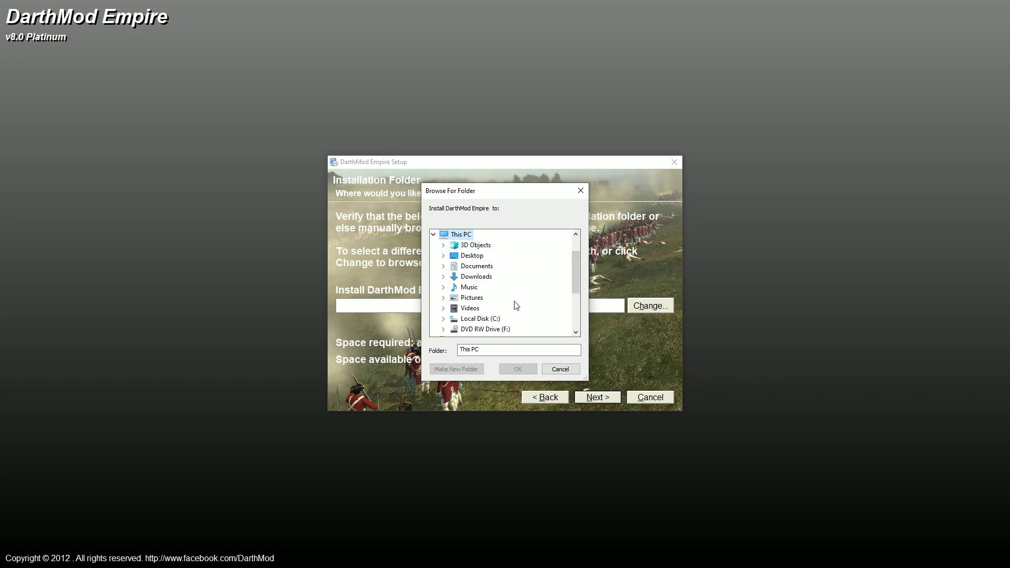
left_click(481, 319)
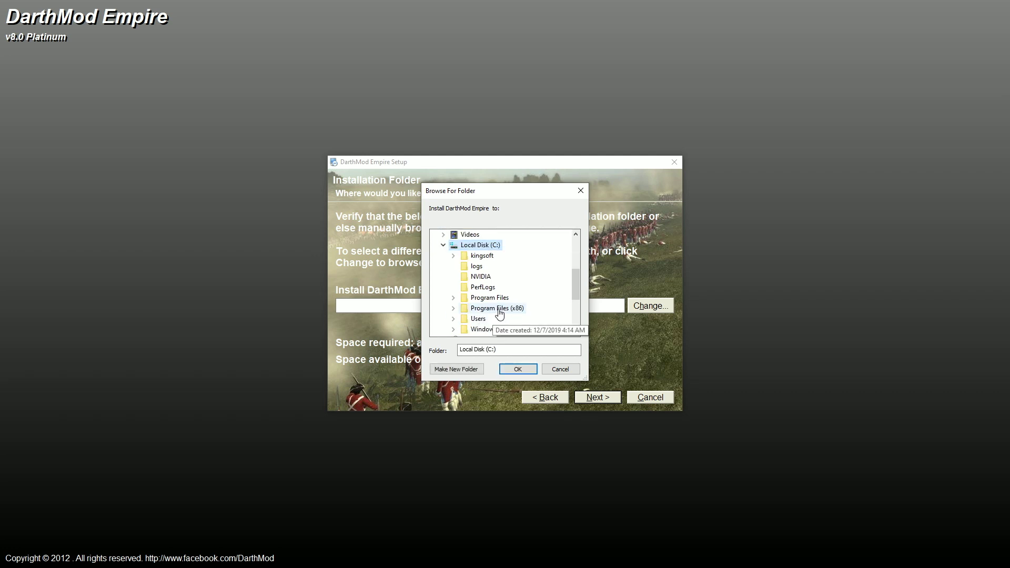
left_click(500, 310)
scroll(505, 302, "down", 2)
scroll(505, 302, "down", 1)
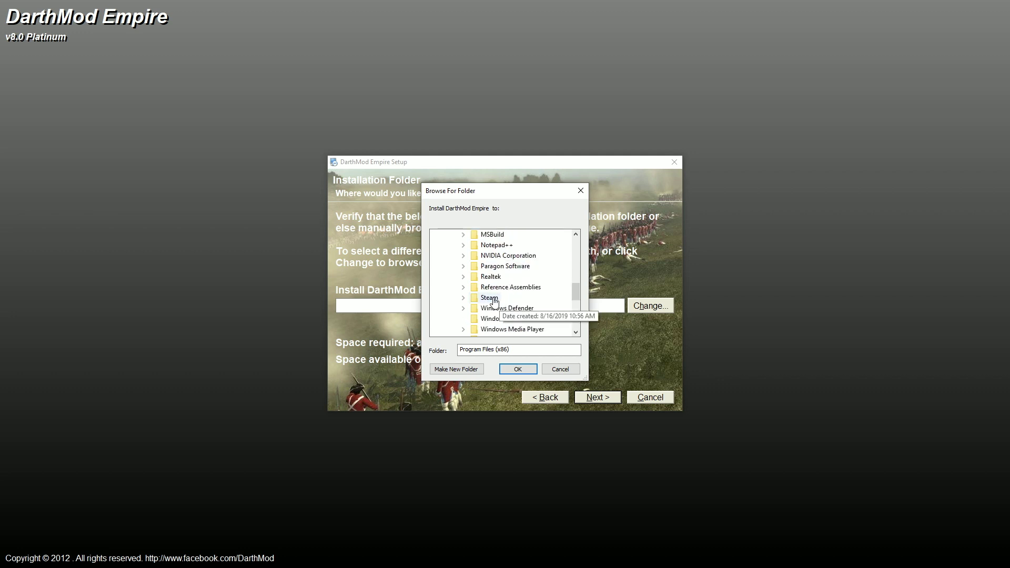
Choose Steam\steamapps\common\Empire Total War inside Program Files (x86) as the installation folder.
left_click(497, 298)
scroll(496, 296, "down", 5)
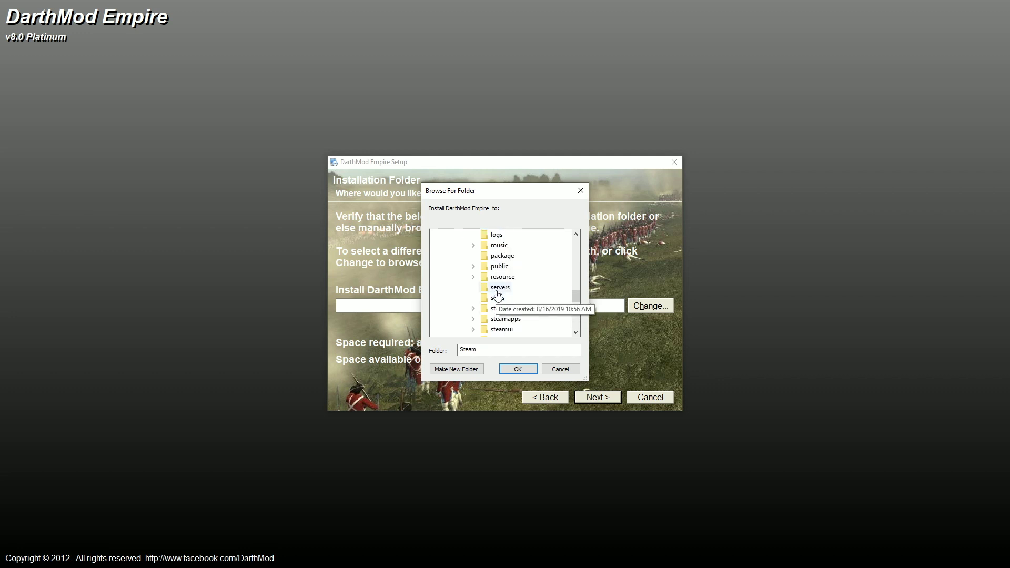
left_click(498, 289)
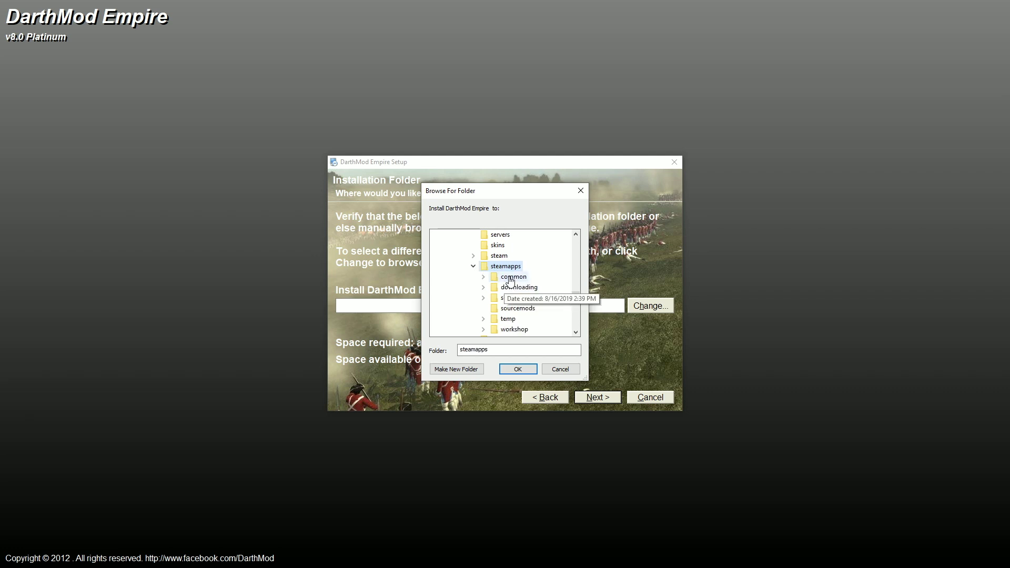
left_click(511, 279)
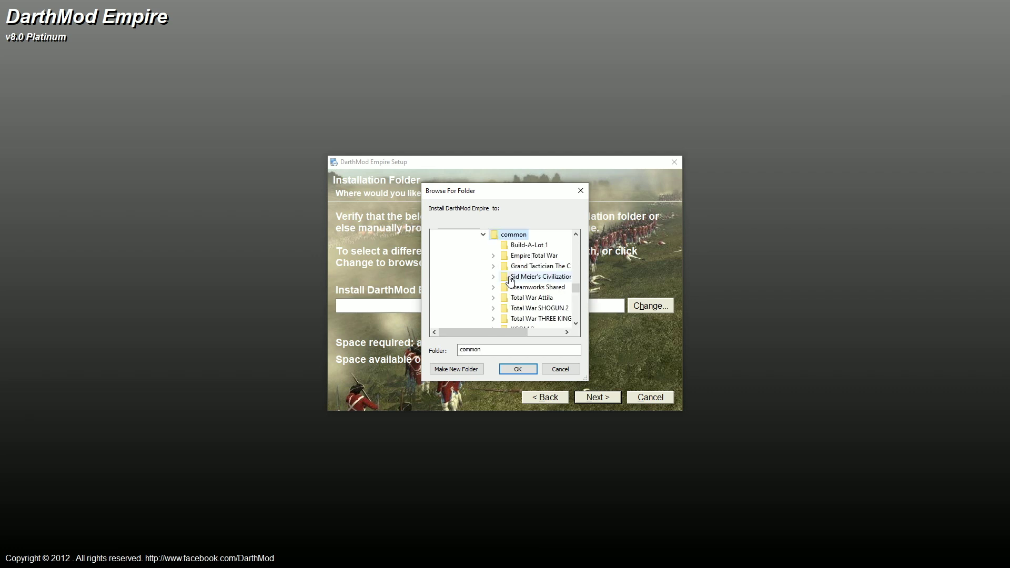
left_click(535, 258)
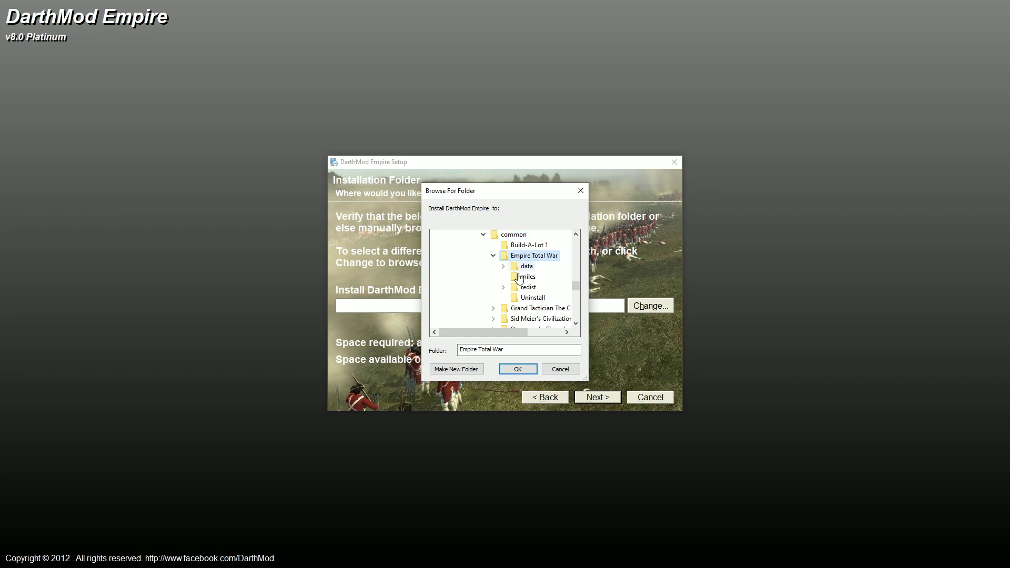
left_click(518, 369)
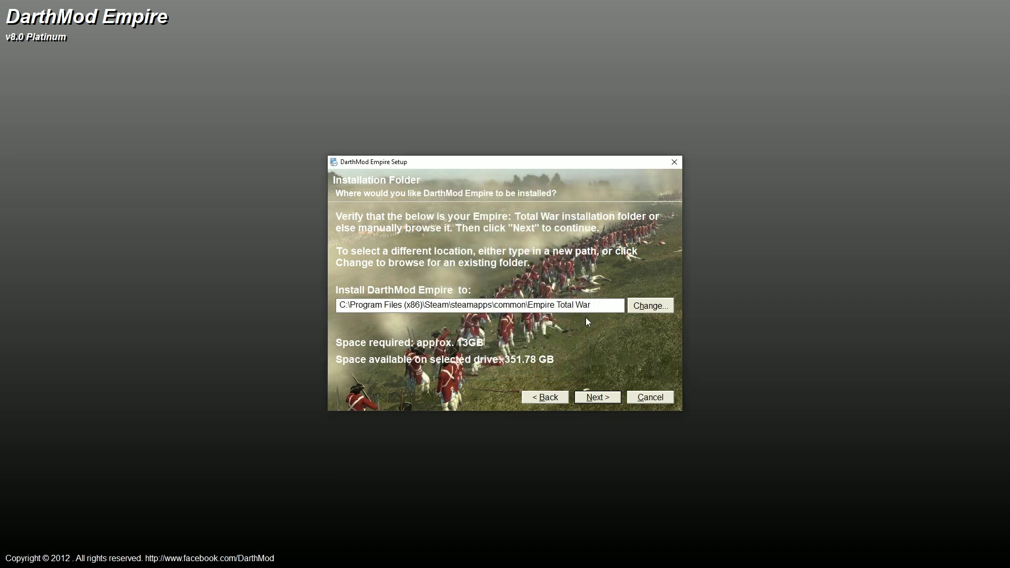
Accept the installation folder, keep the DarthMod Empire shortcuts for the current user only, and start the installation.
left_click(601, 399)
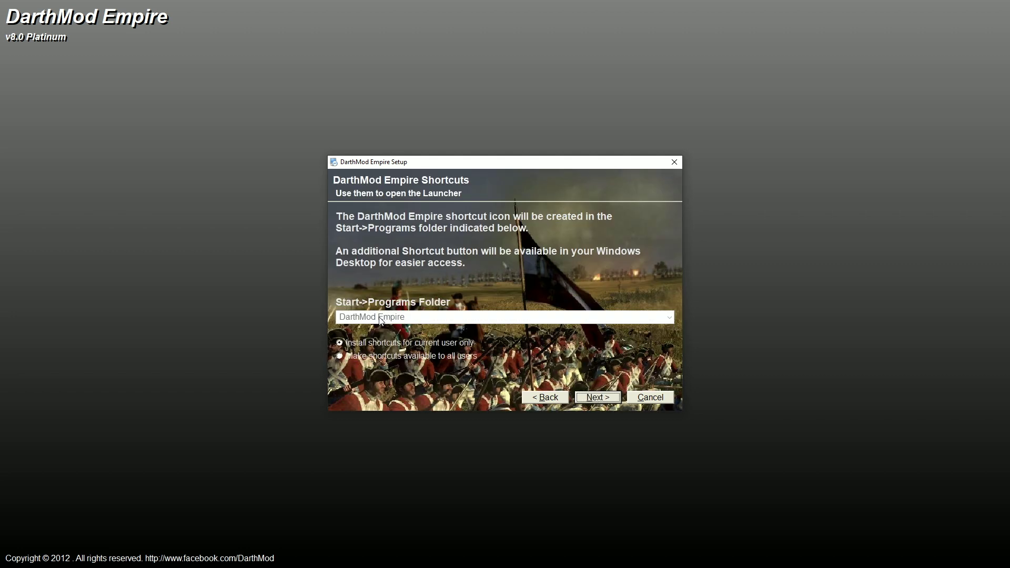
left_click(597, 398)
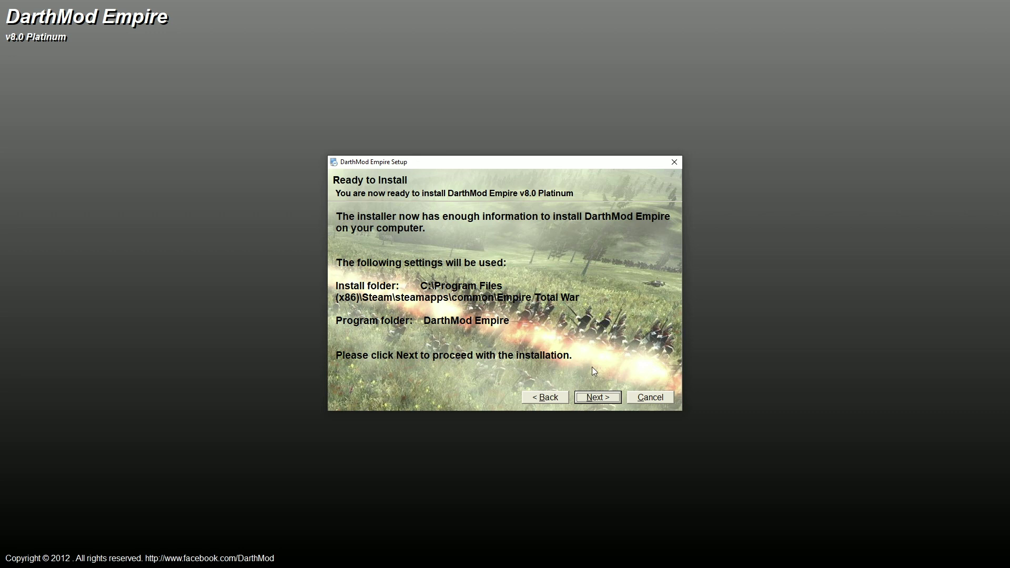
left_click(598, 397)
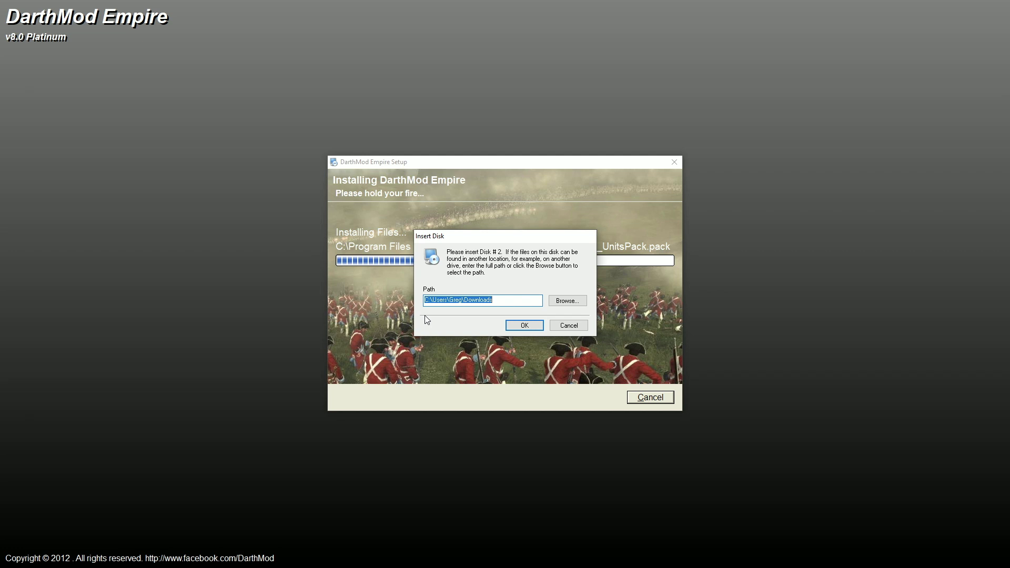
Browse for the disk 2 file with all file types listed and rename DarthMod_Empire_v8.0_Platinum.2 to DarthMod_Empire_v8.0_Platinum(1).2.
left_click(569, 303)
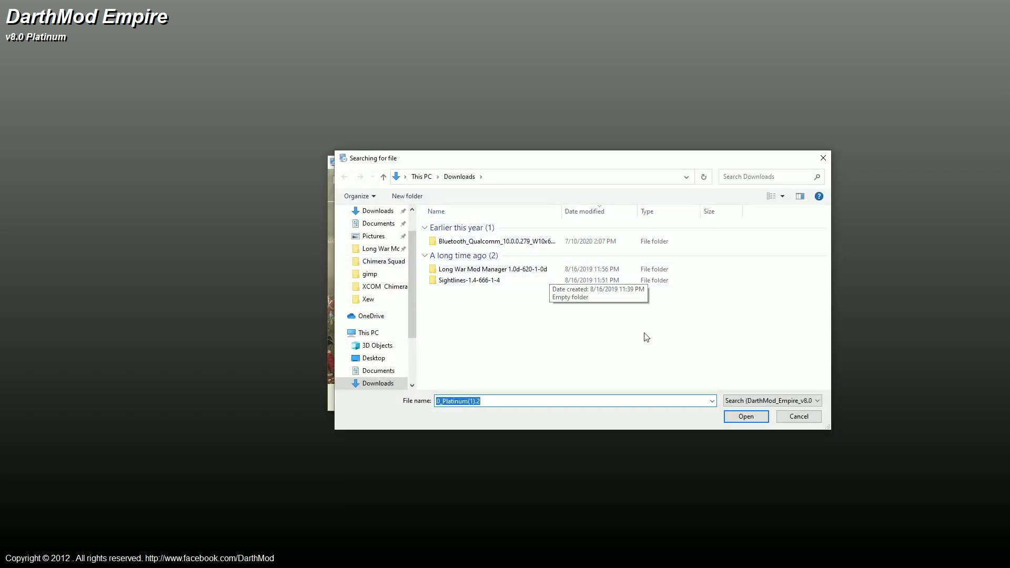
left_click(743, 403)
left_click(742, 414)
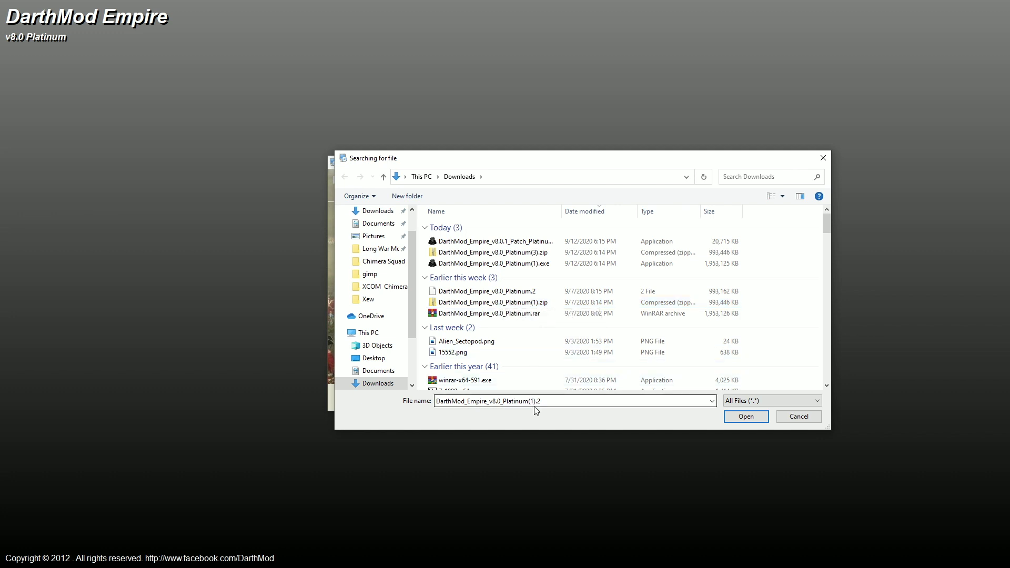
left_click(533, 292)
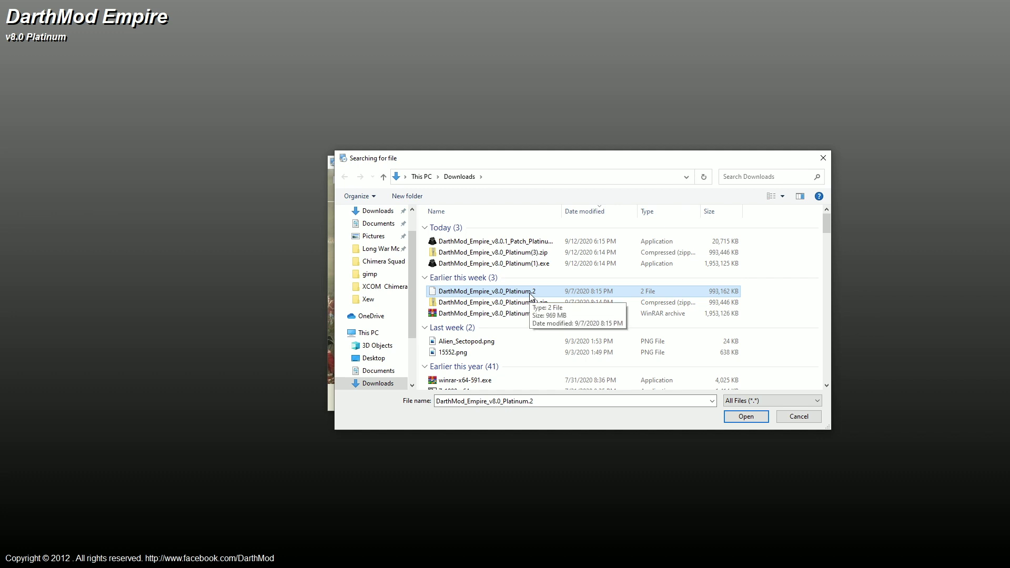
left_click(530, 294)
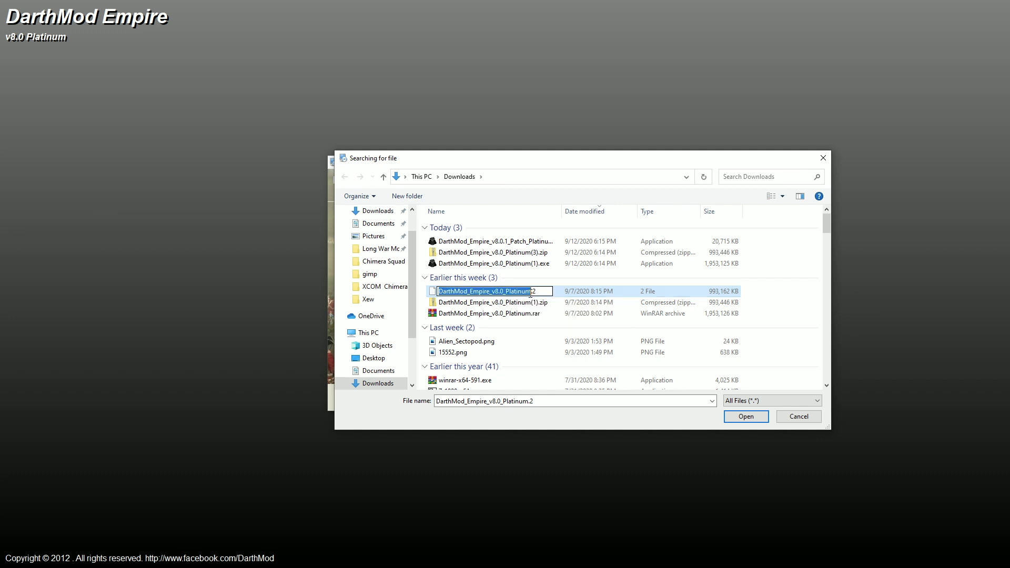
left_click(531, 291)
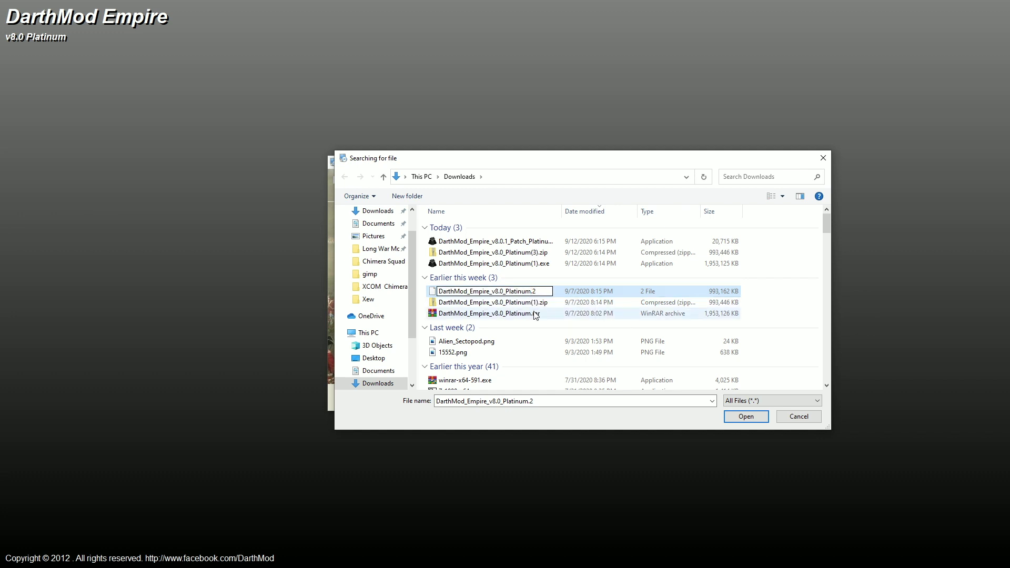
type("(1)")
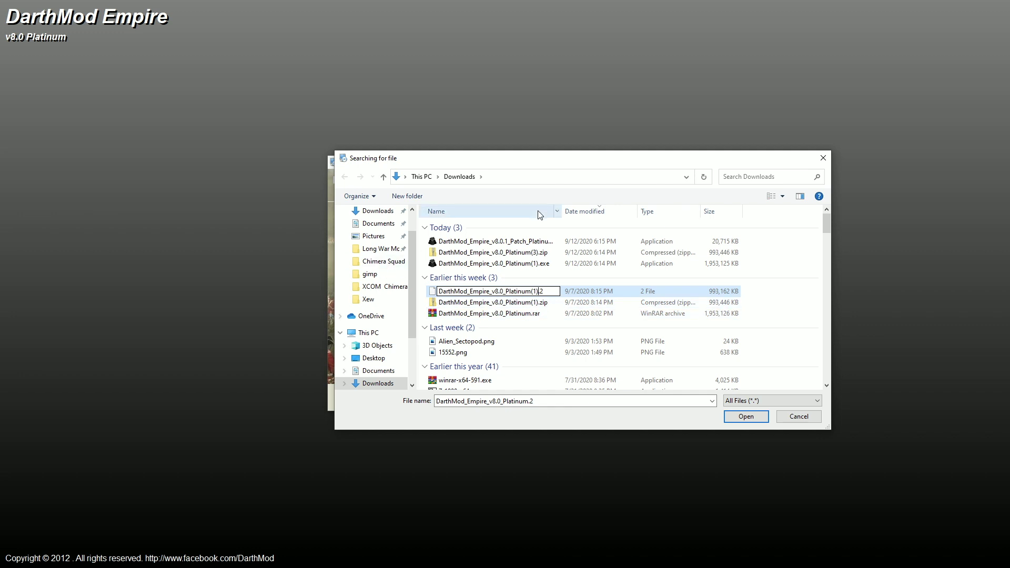
left_click(767, 309)
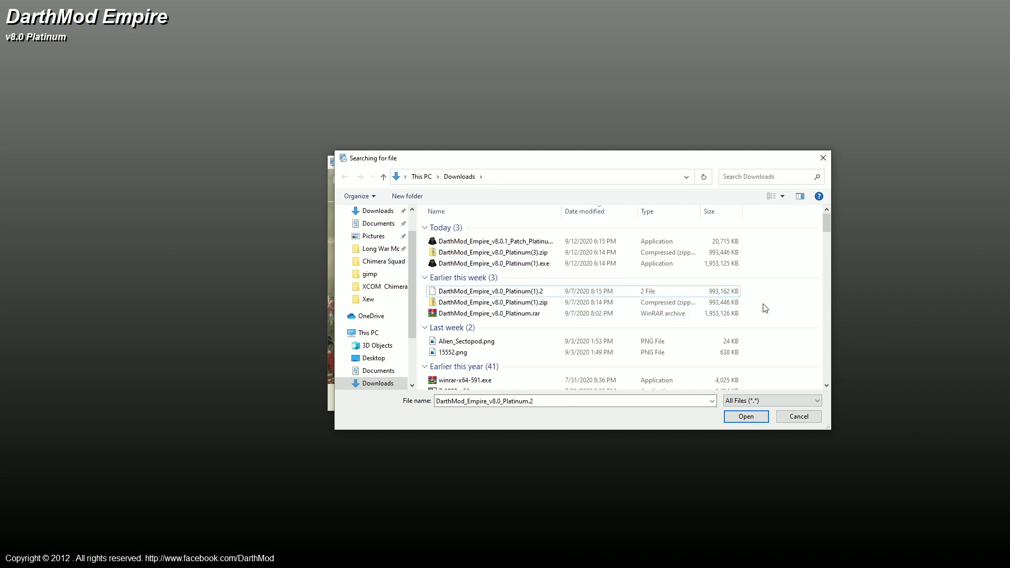
Restore the DarthMod file filter, supply DarthMod_Empire_v8.0_Platinum(1).2 as disk 2, and finish the v8.0 Platinum setup.
left_click(817, 402)
left_click(756, 409)
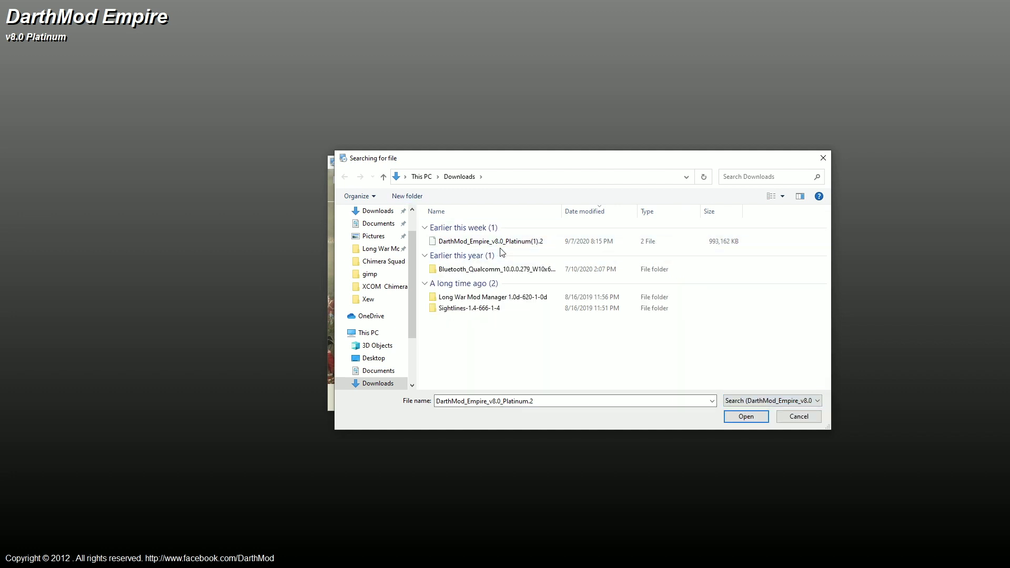
left_click(746, 417)
left_click(524, 326)
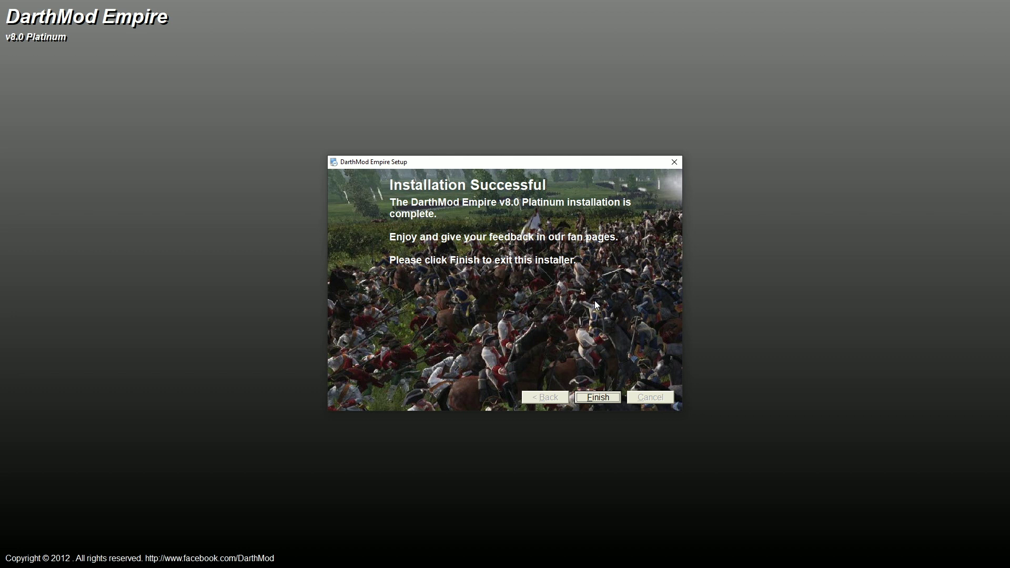
left_click(599, 397)
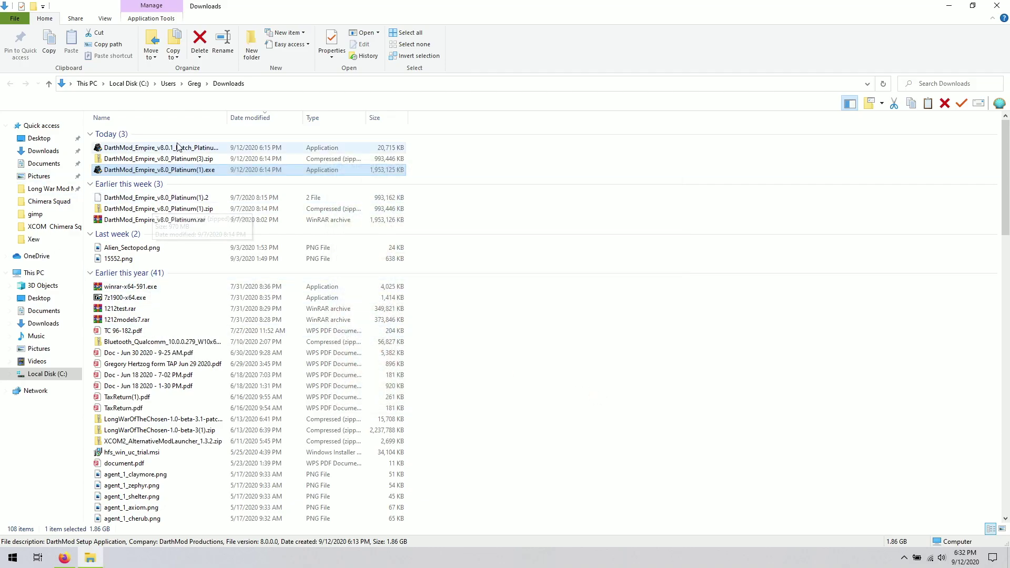
Run the DarthMod Empire v8.0.1 Platinum Patch installer from Downloads, allow it to make changes, and accept its license agreement.
double_click(176, 148)
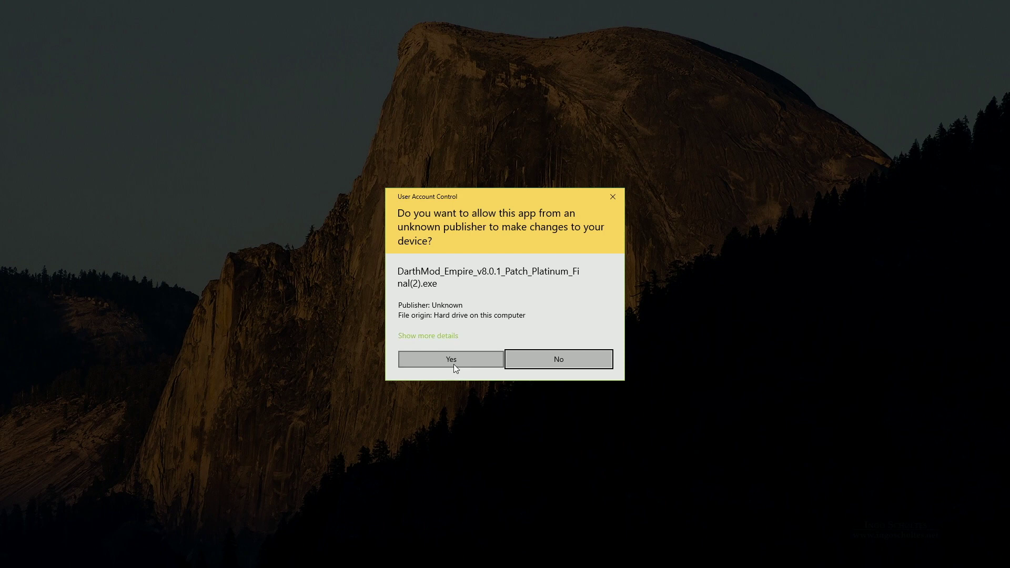
left_click(452, 360)
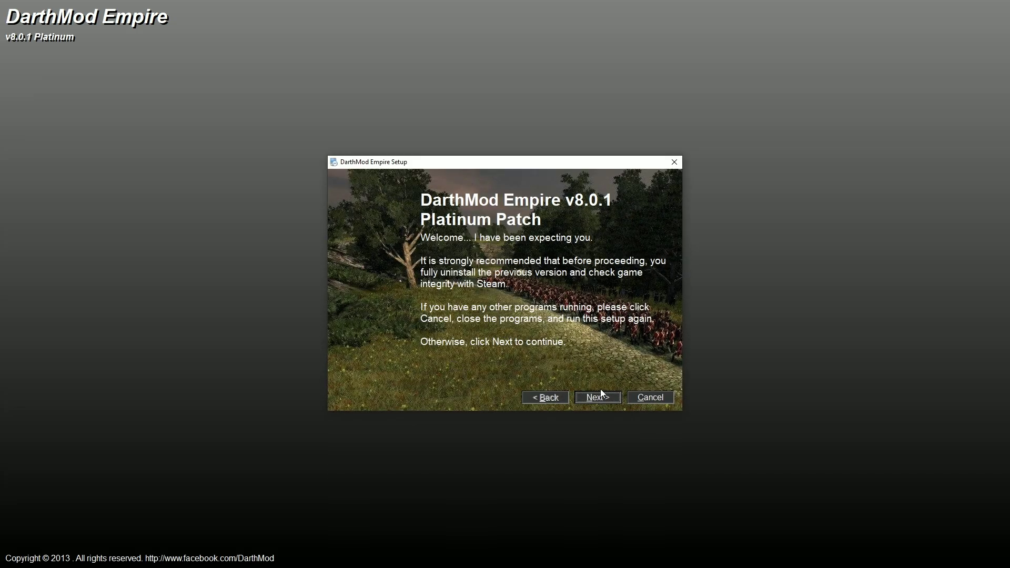
left_click(603, 396)
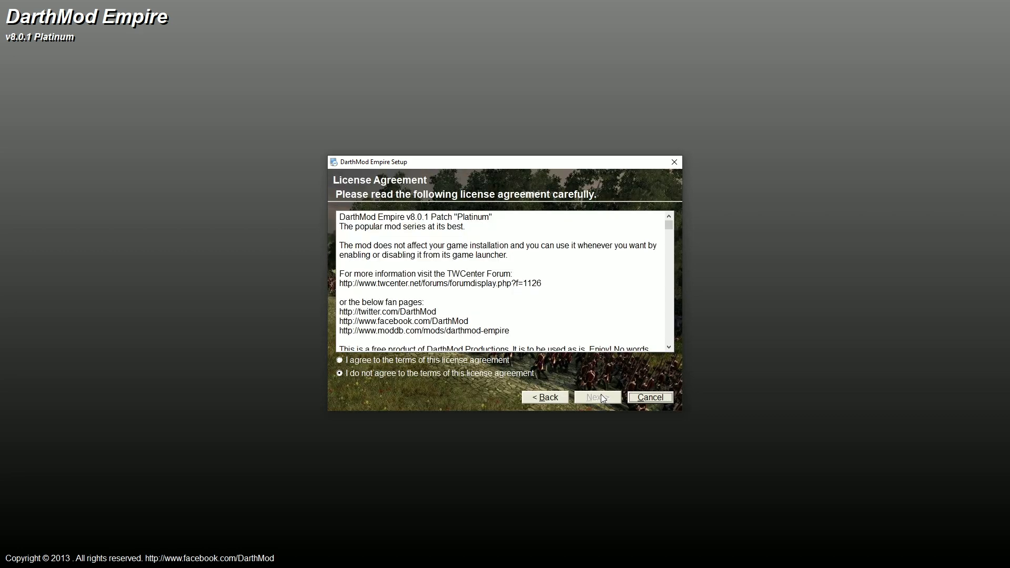
left_click(339, 360)
left_click(591, 395)
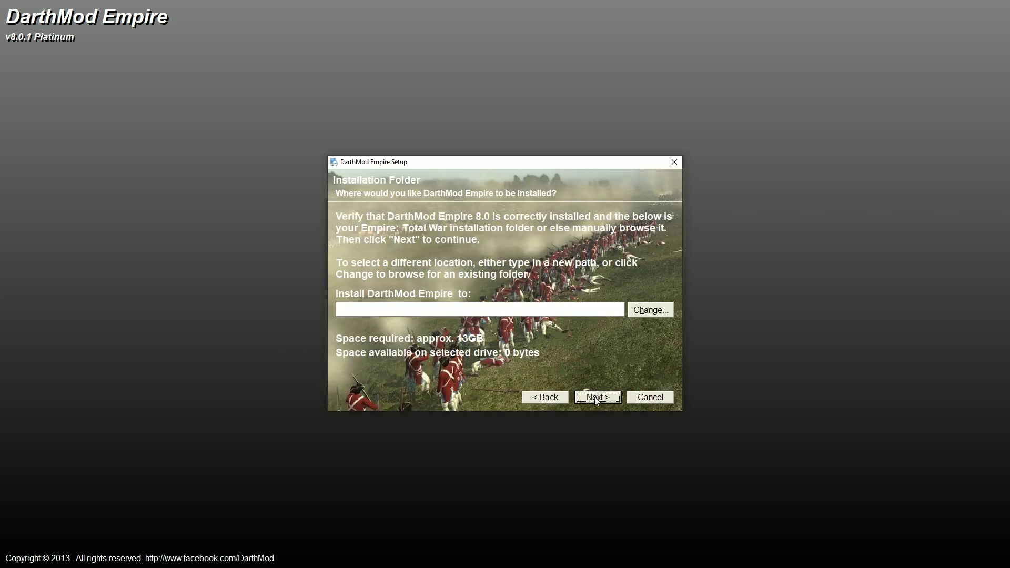
Set the patch's installation folder to Empire Total War under Program Files (x86)\Steam\steamapps\common on Local Disk (C:) and accept it.
left_click(643, 312)
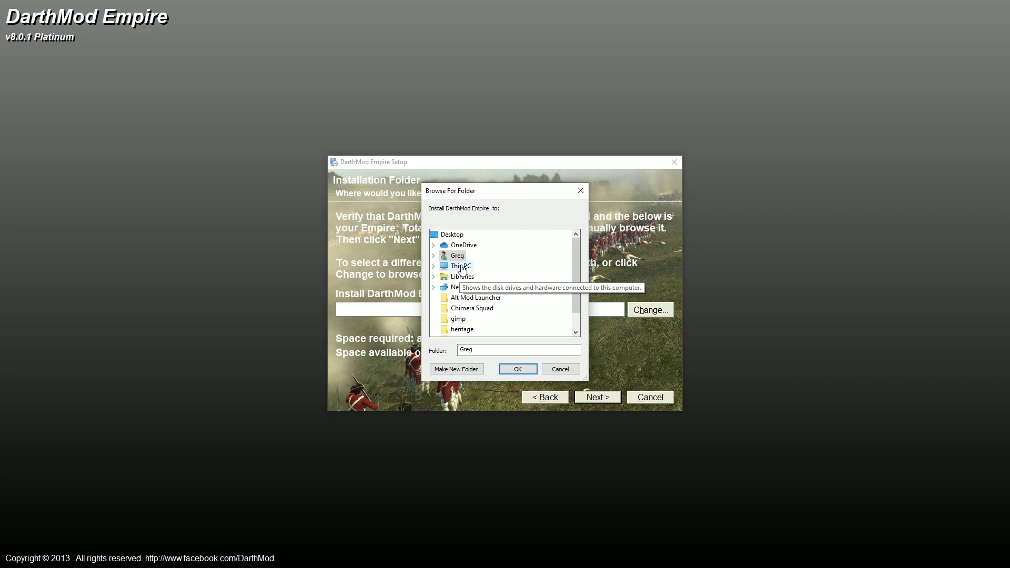
double_click(461, 267)
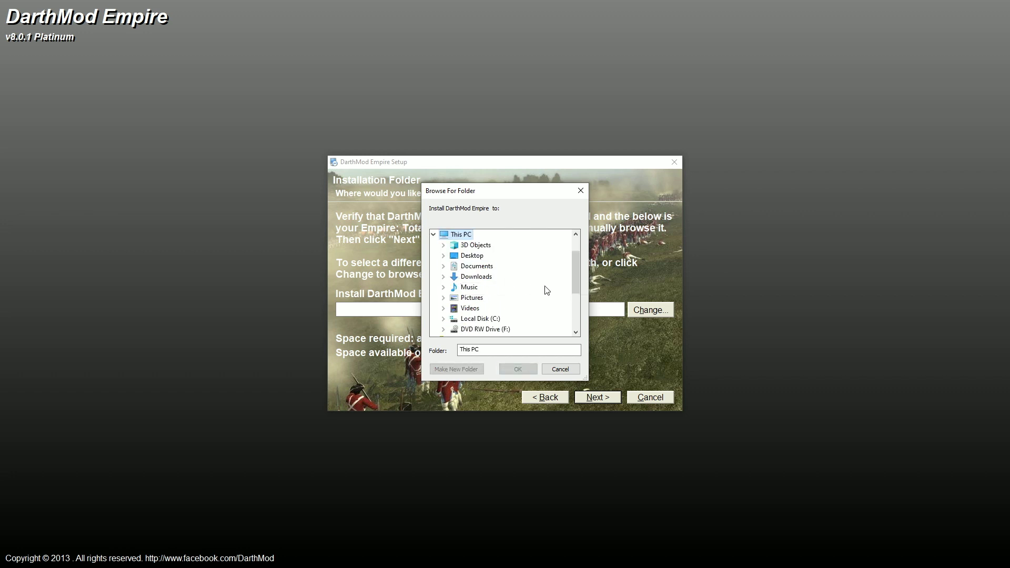
double_click(481, 319)
double_click(480, 319)
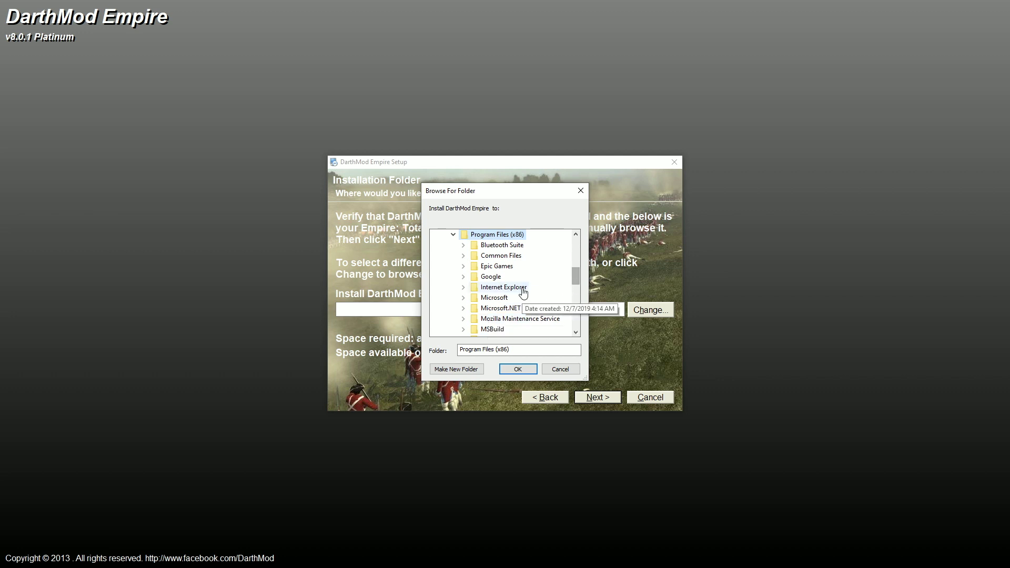
scroll(517, 285, "down", 2)
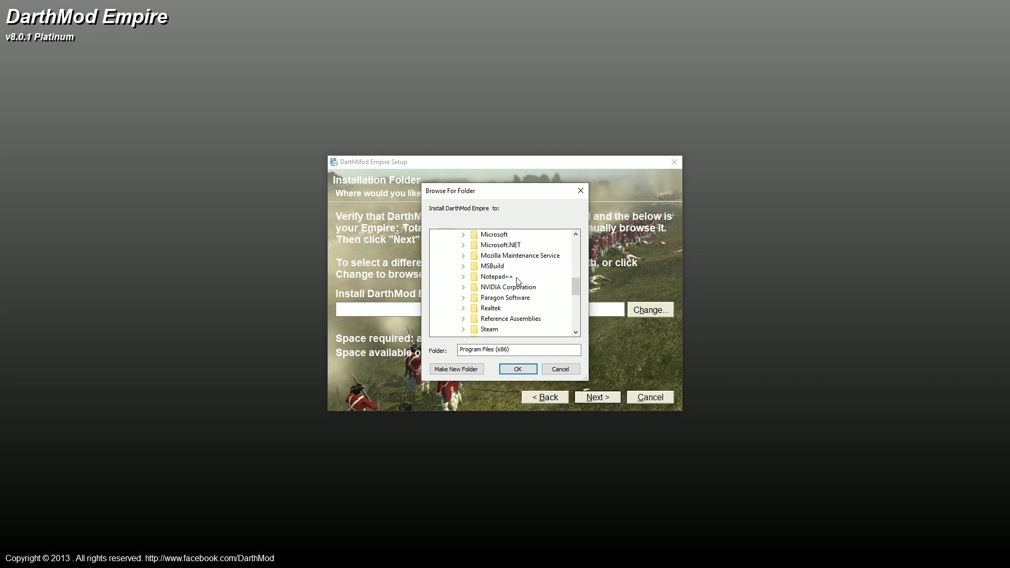
left_click(501, 330)
double_click(487, 330)
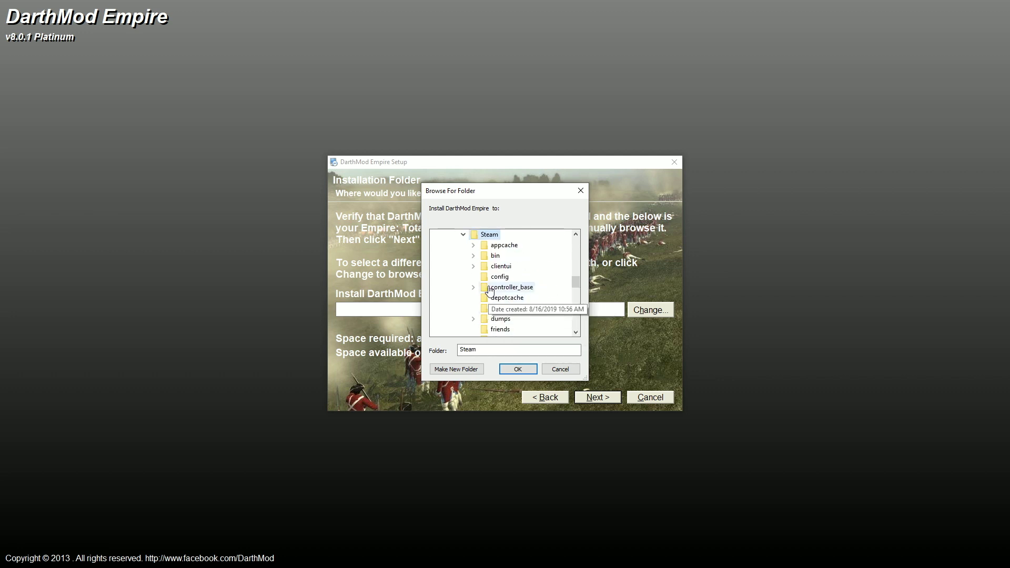
scroll(490, 290, "down", 2)
double_click(491, 289)
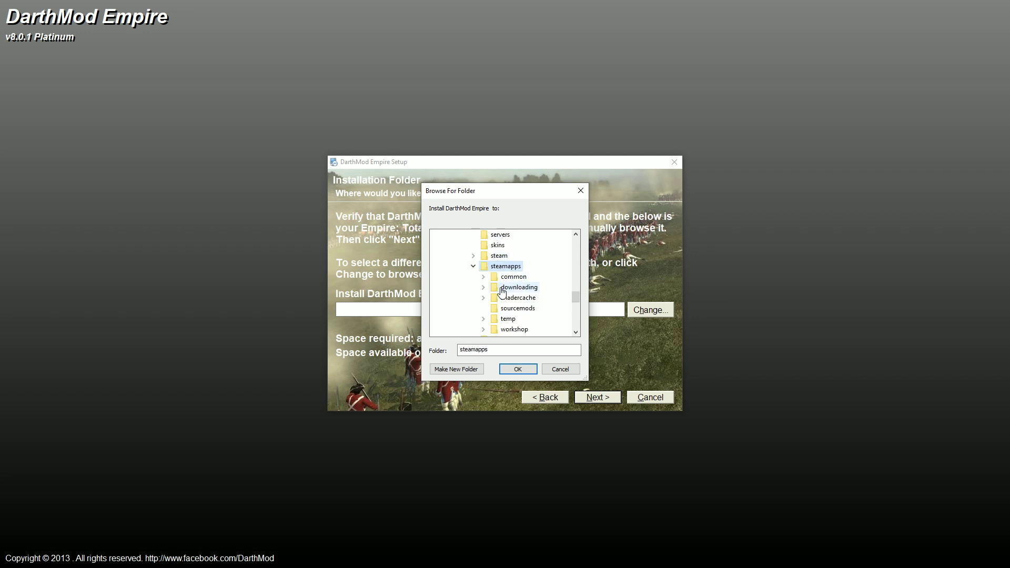
double_click(513, 278)
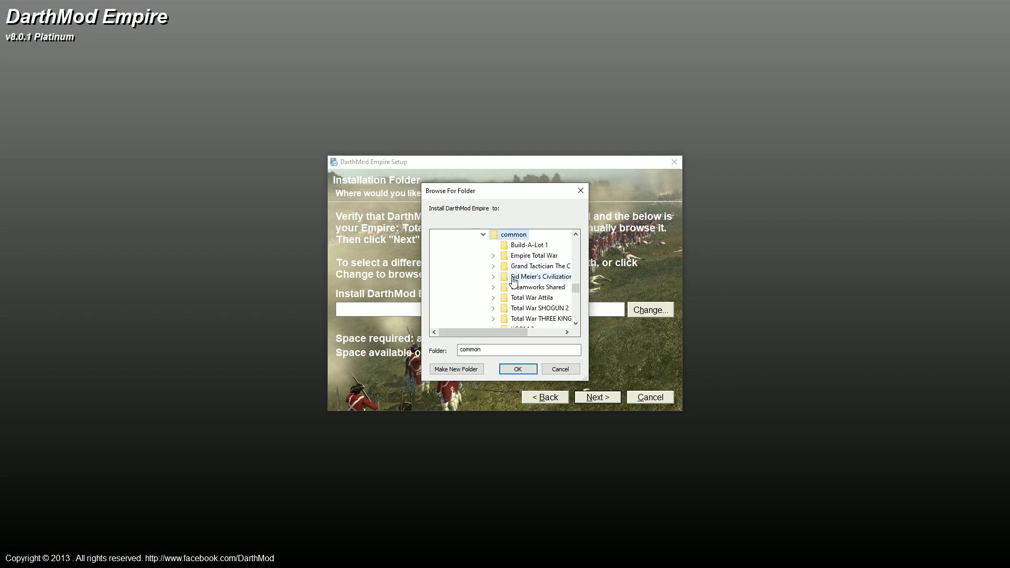
double_click(522, 257)
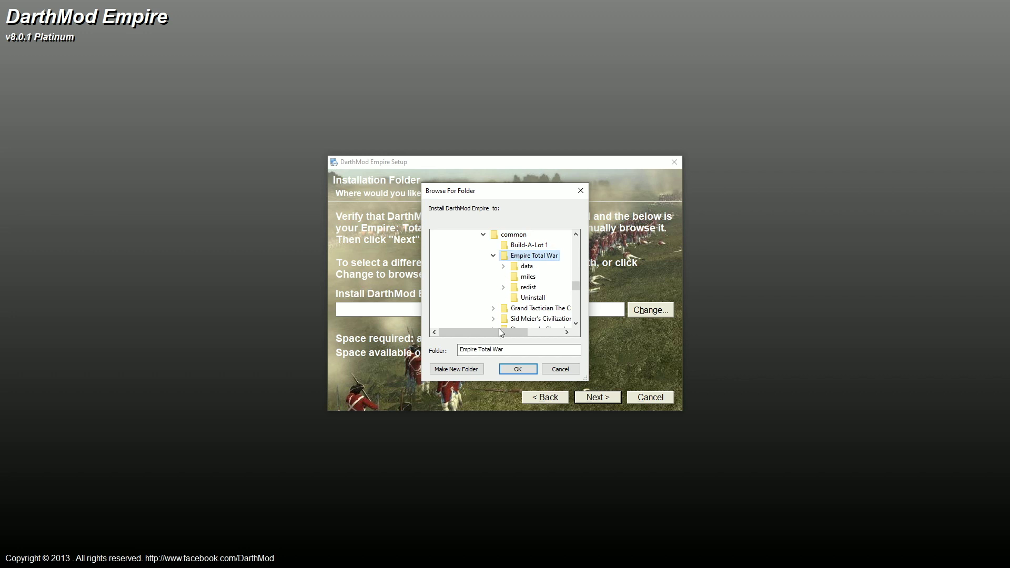
left_click(517, 370)
left_click(598, 397)
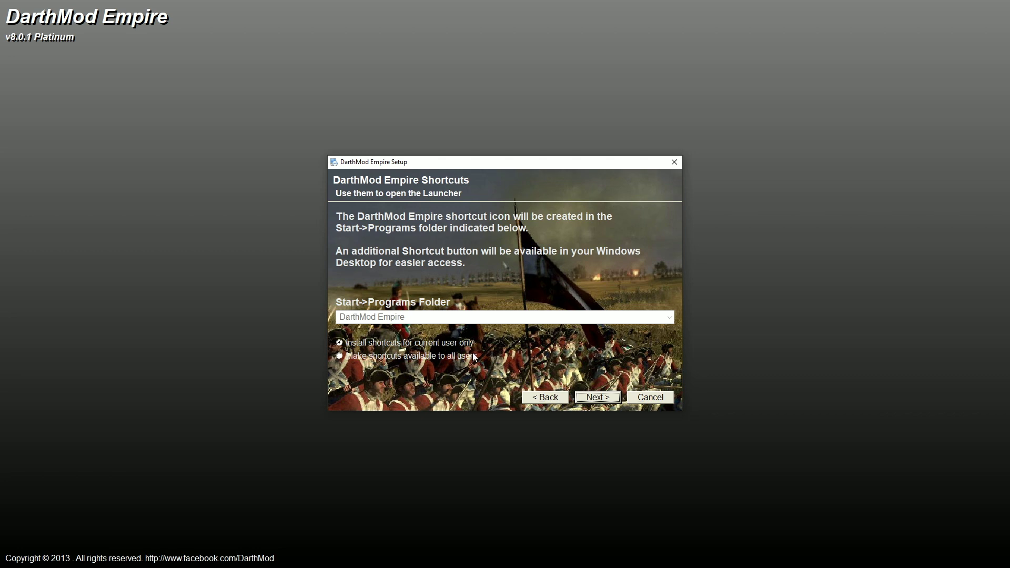
Keep the DarthMod Empire shortcuts for the current user only, install the v8.0.1 patch, and finish its setup.
left_click(591, 399)
left_click(591, 398)
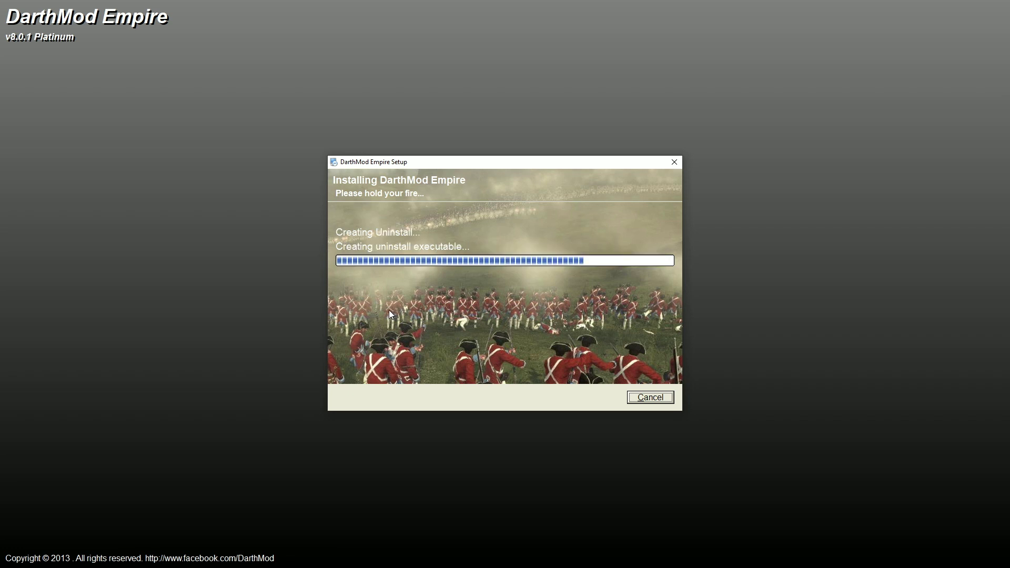
left_click(596, 398)
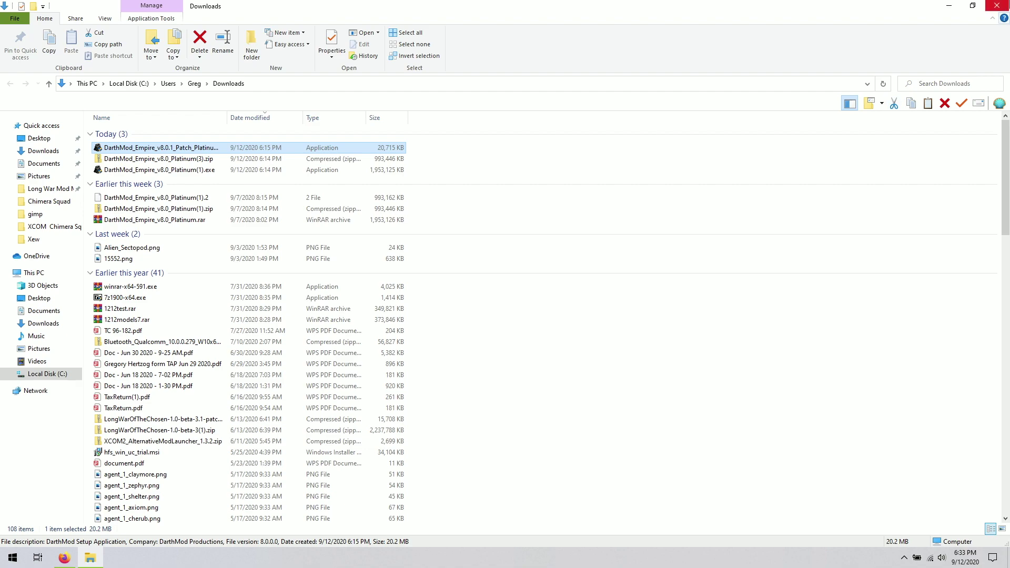
Close the Downloads and browser windows, and launch DarthMod Empire from the desktop, allowing DME Platinum.exe to make changes.
left_click(997, 6)
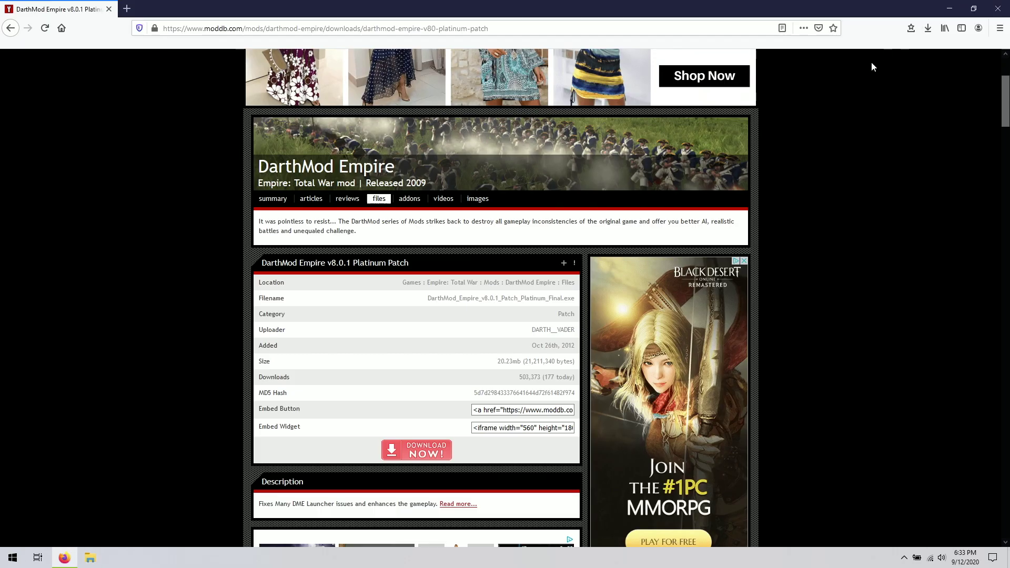
left_click(998, 8)
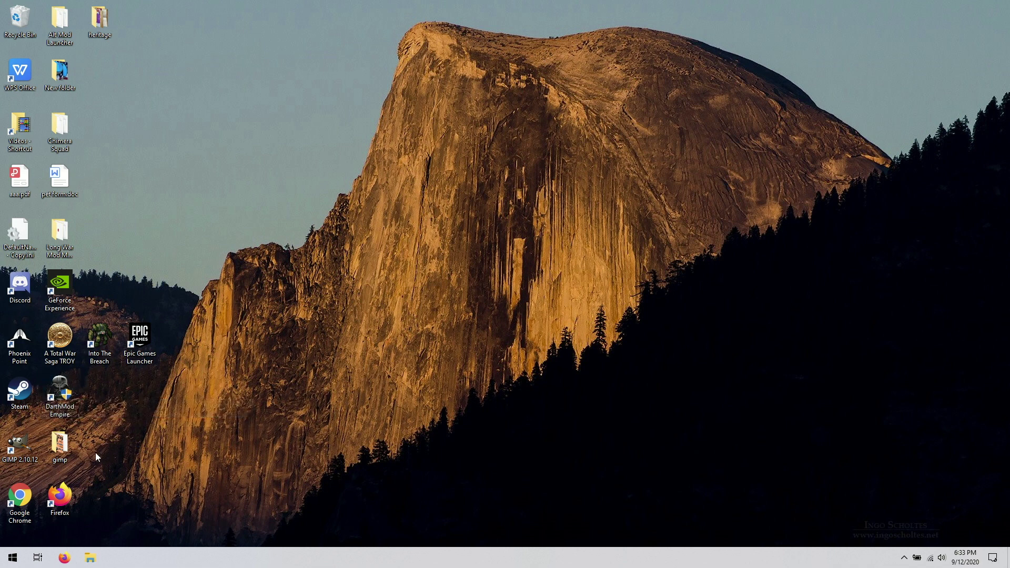
mouse_move(58, 395)
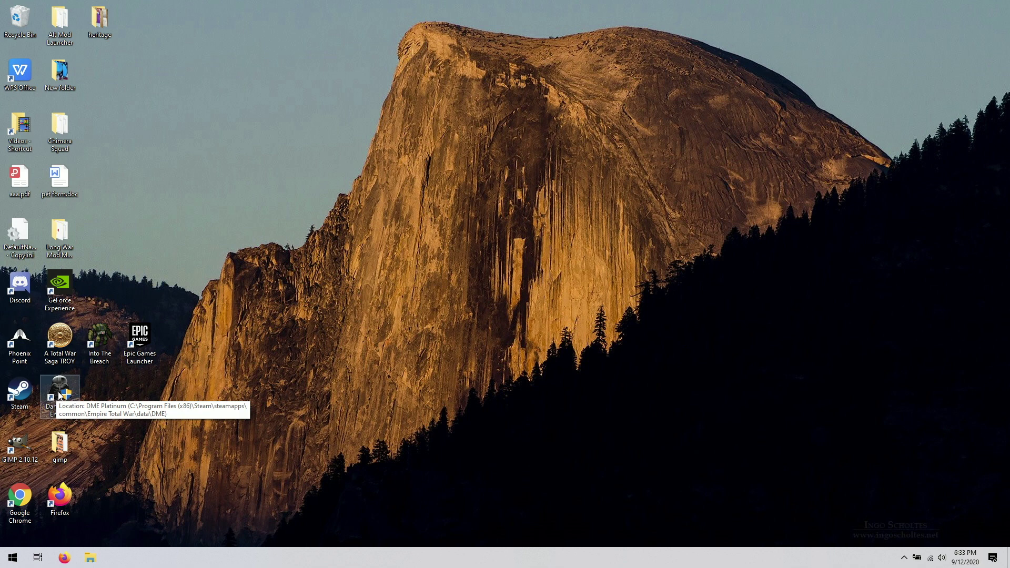
double_click(60, 396)
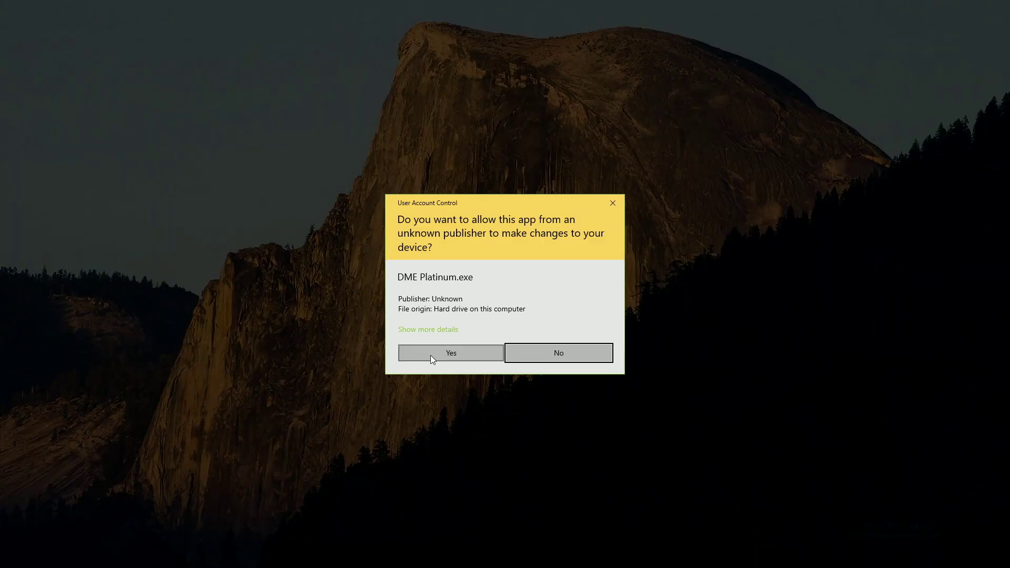
left_click(430, 355)
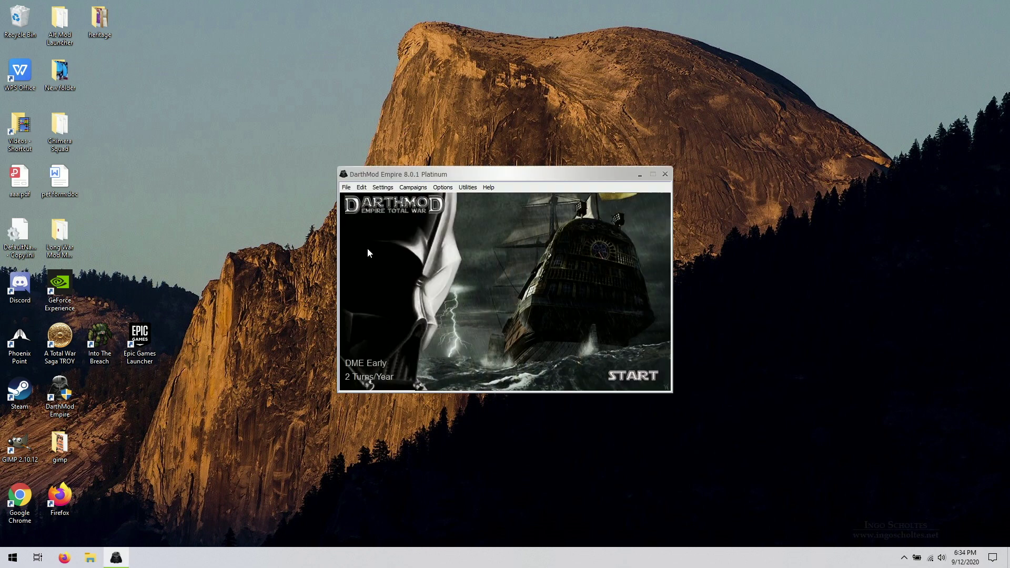
Set the DarthMod launcher's audio to Off.
left_click(362, 188)
mouse_move(381, 192)
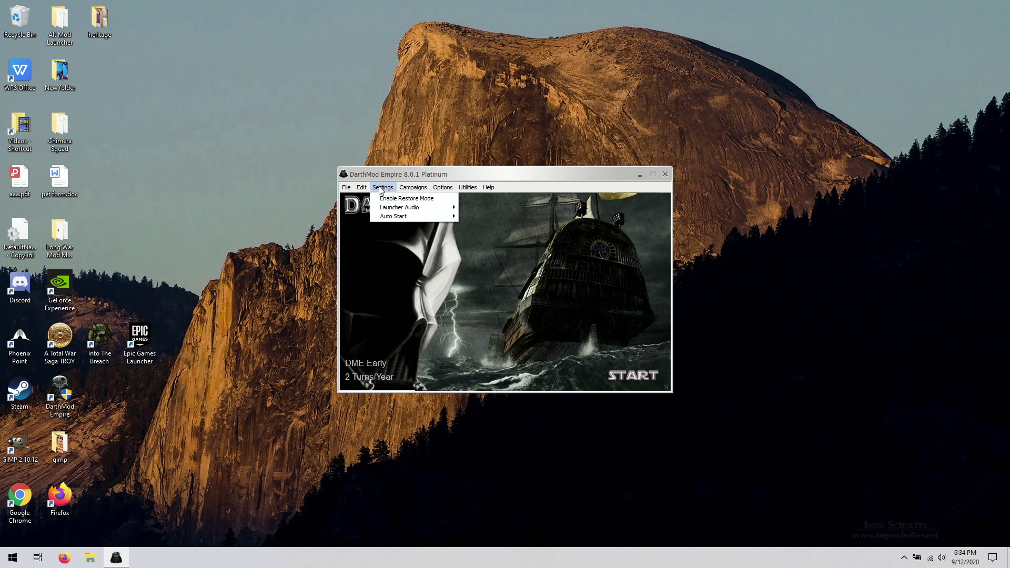
mouse_move(392, 210)
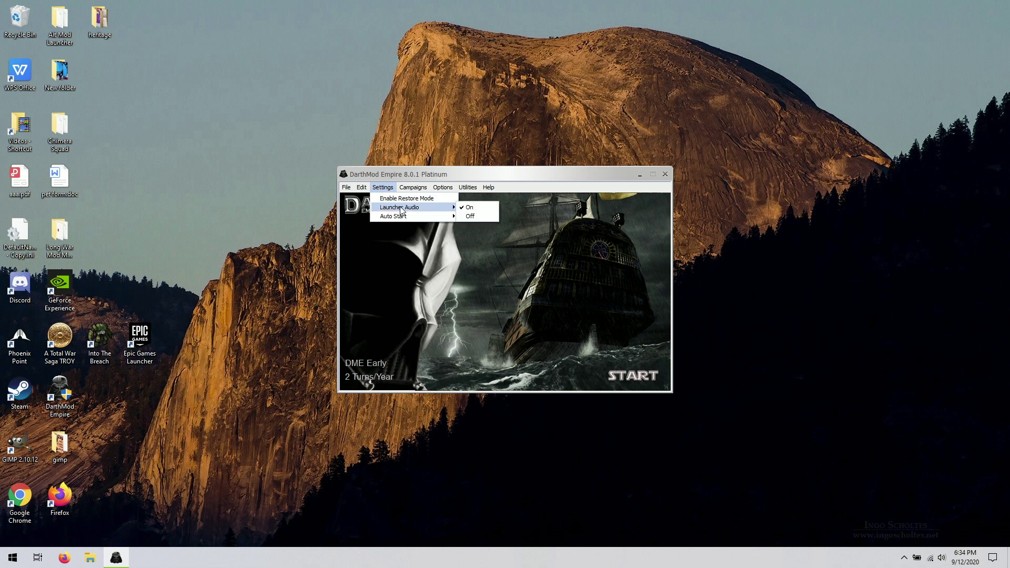
left_click(469, 216)
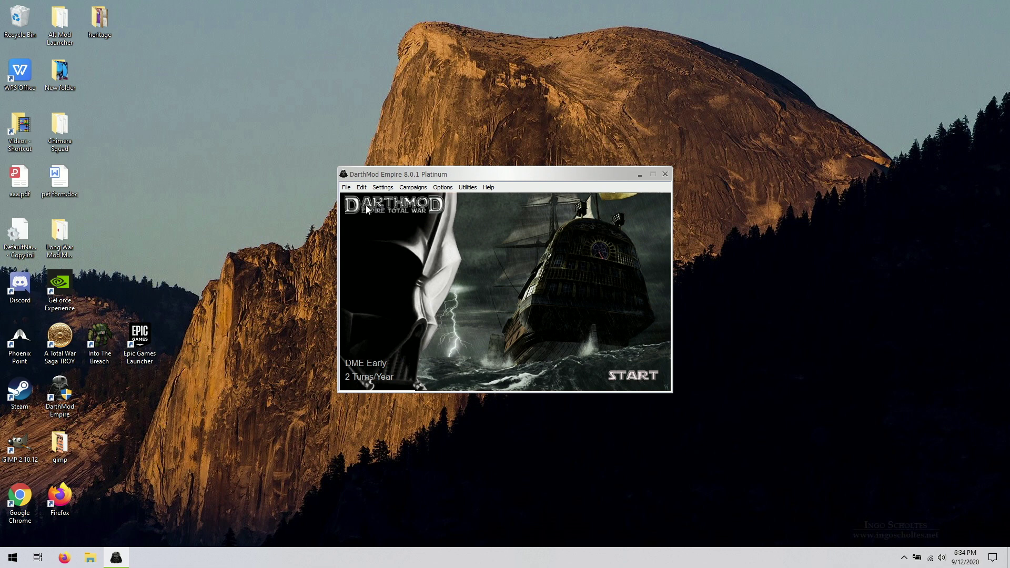
Choose the 40 Unit Saves campaign mode and select the Ultimate Campaign Early save DME_40Units_UC_United_Provinces.
left_click(414, 188)
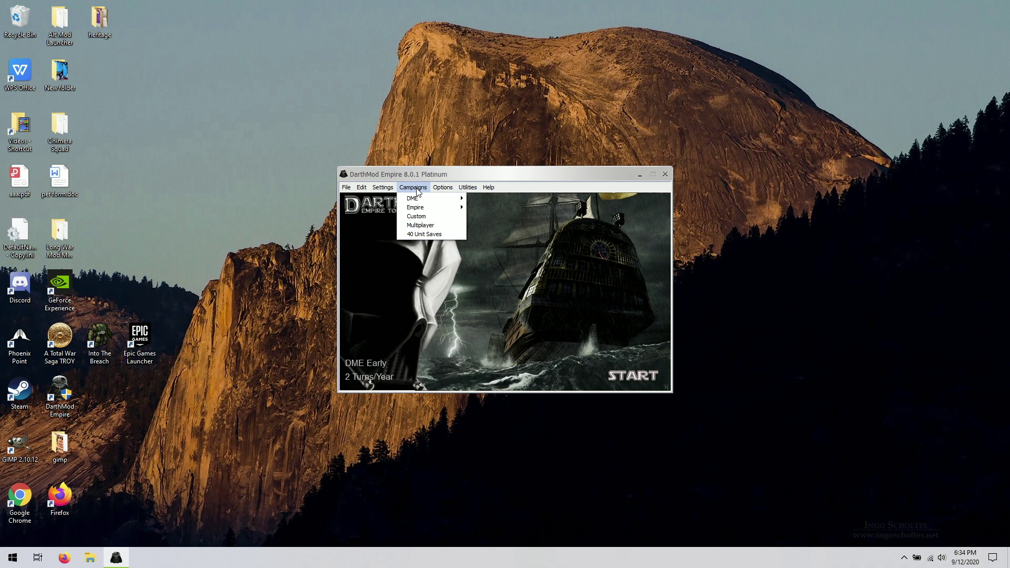
mouse_move(415, 203)
left_click(416, 234)
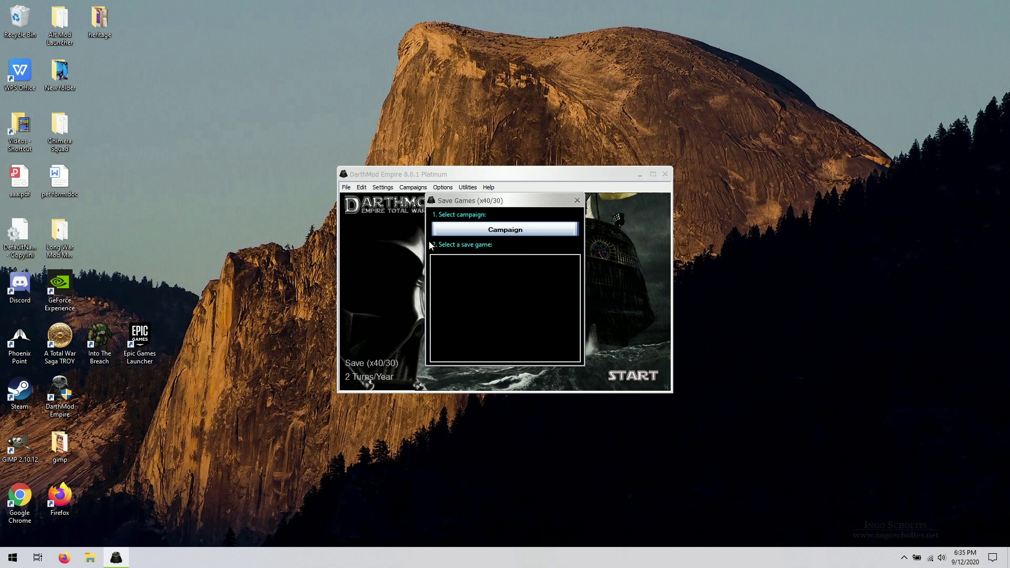
left_click(490, 234)
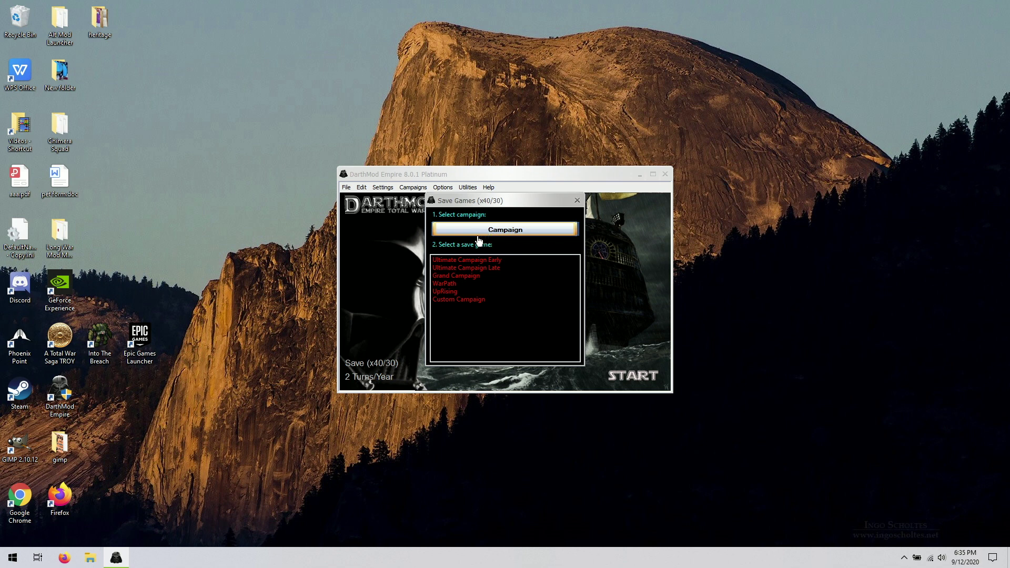
left_click(461, 261)
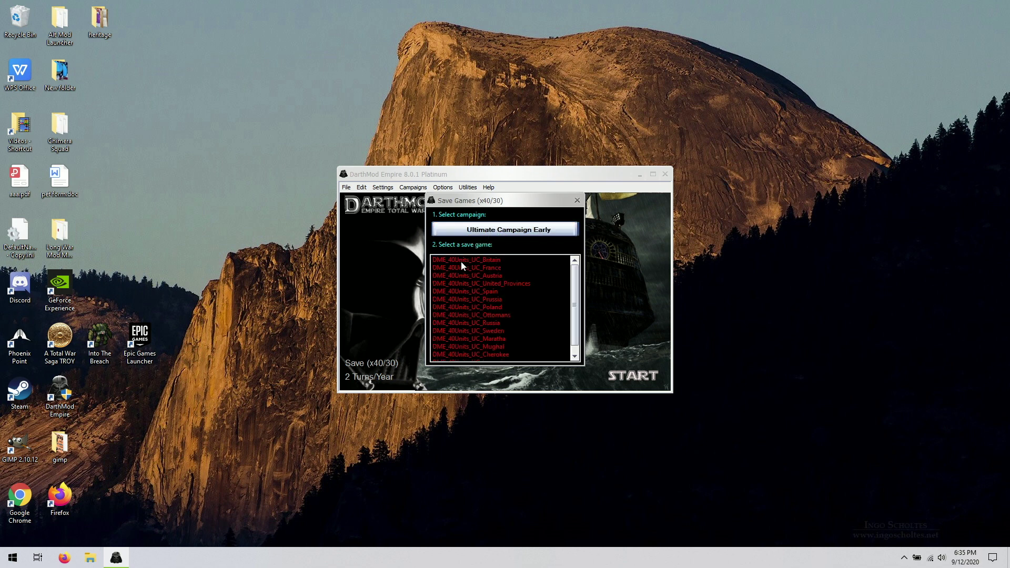
left_click(513, 284)
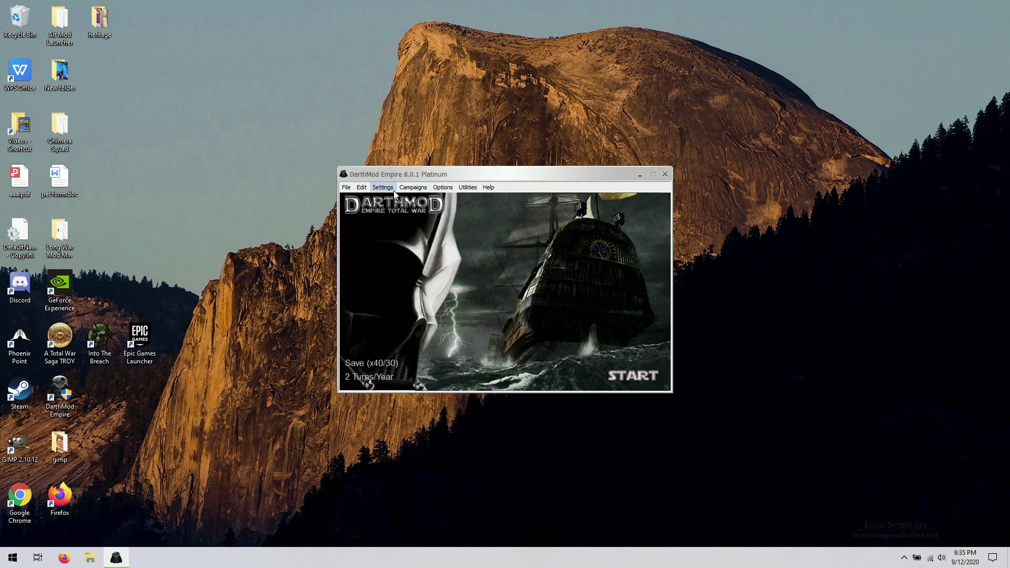
Set the gameplay options for artillery to x 1.5 and research rate to x1/4 (Slower).
left_click(435, 188)
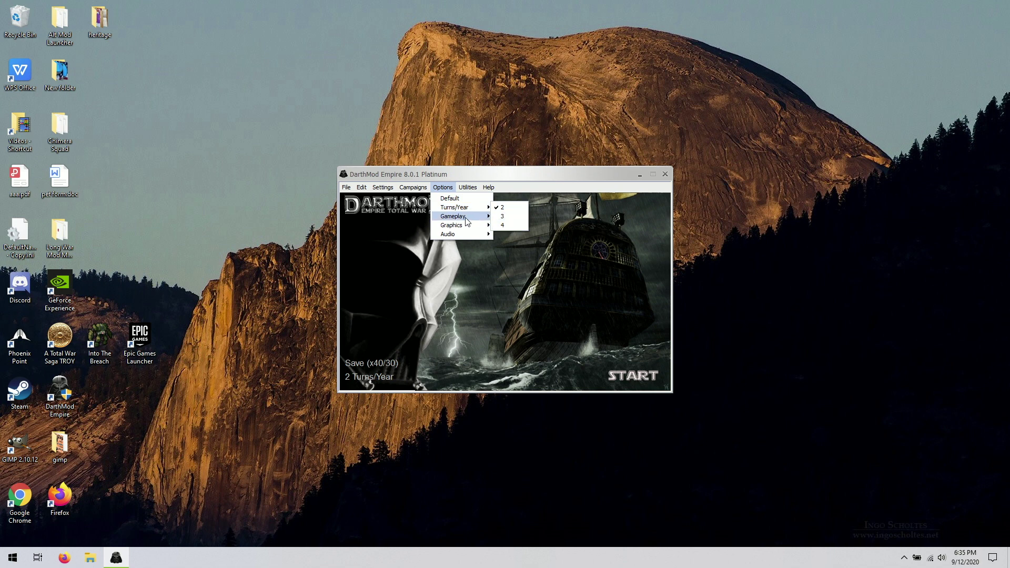
mouse_move(505, 218)
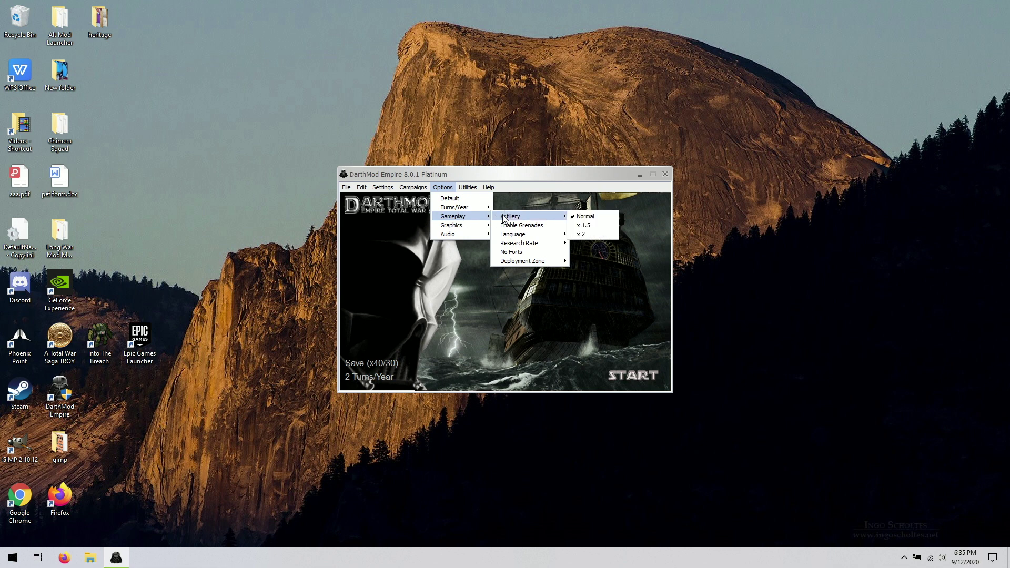
left_click(582, 226)
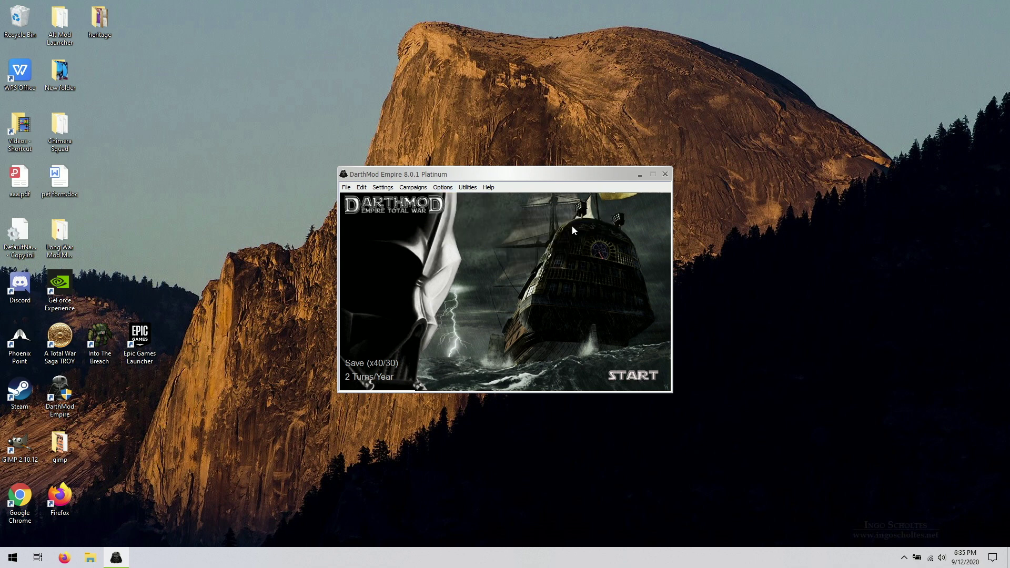
left_click(436, 189)
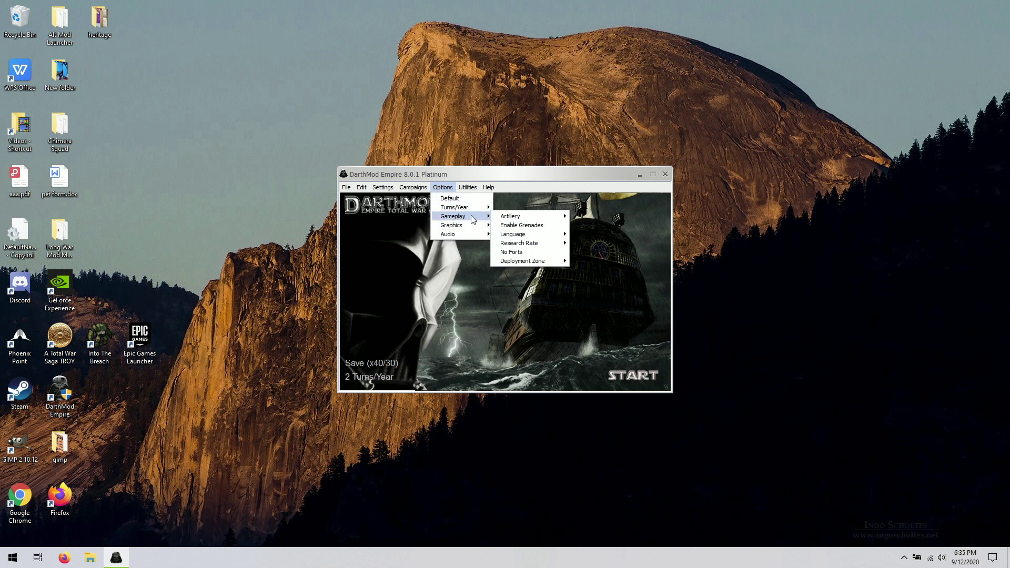
mouse_move(520, 237)
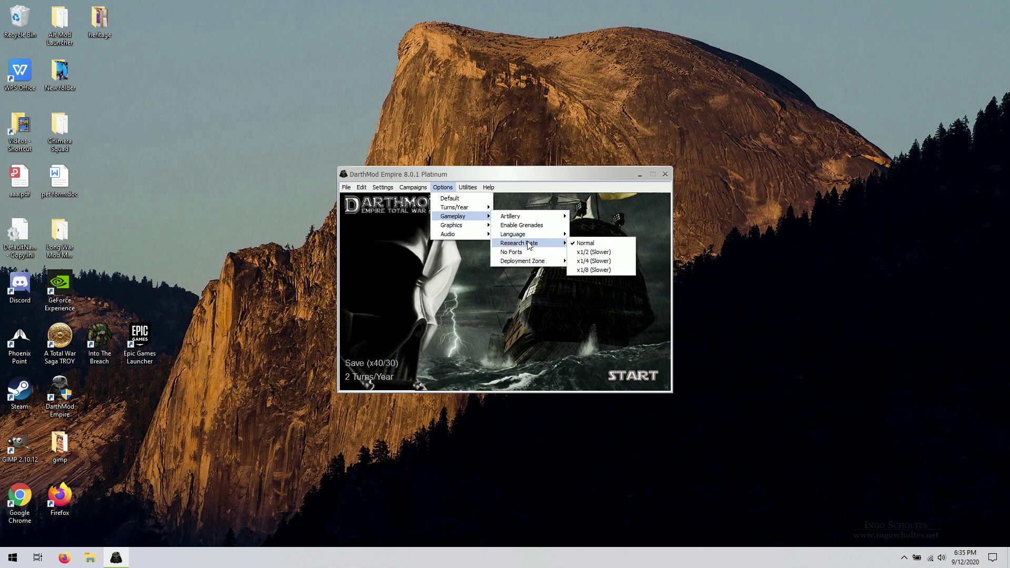
left_click(583, 263)
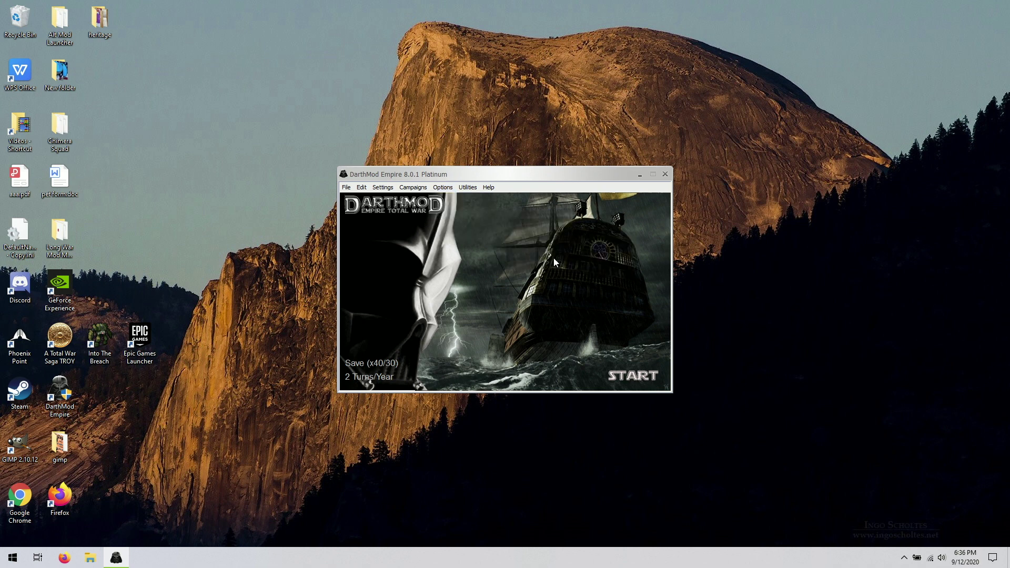
Set the gameplay option for the deployment zone to Large.
left_click(441, 188)
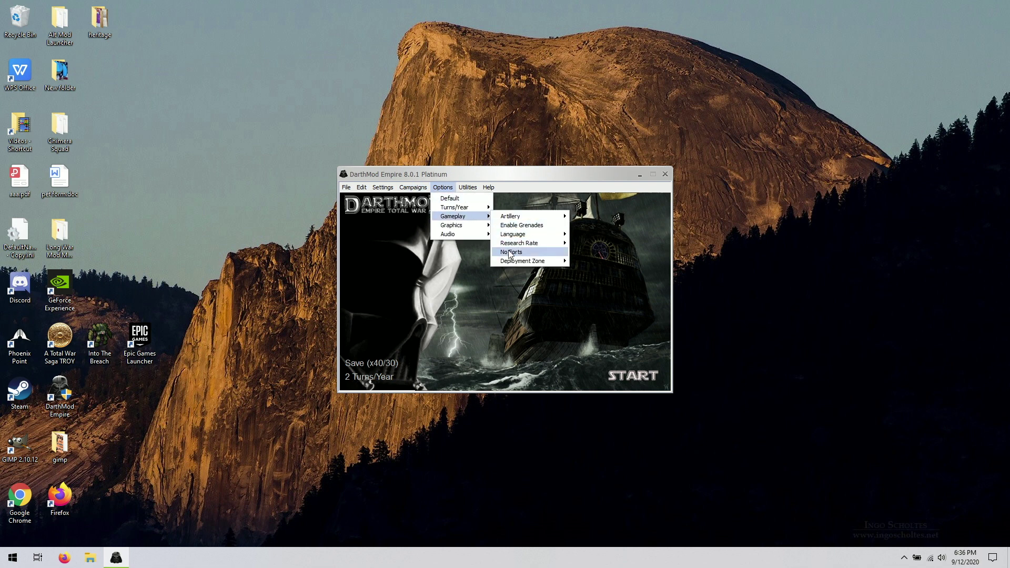
mouse_move(522, 262)
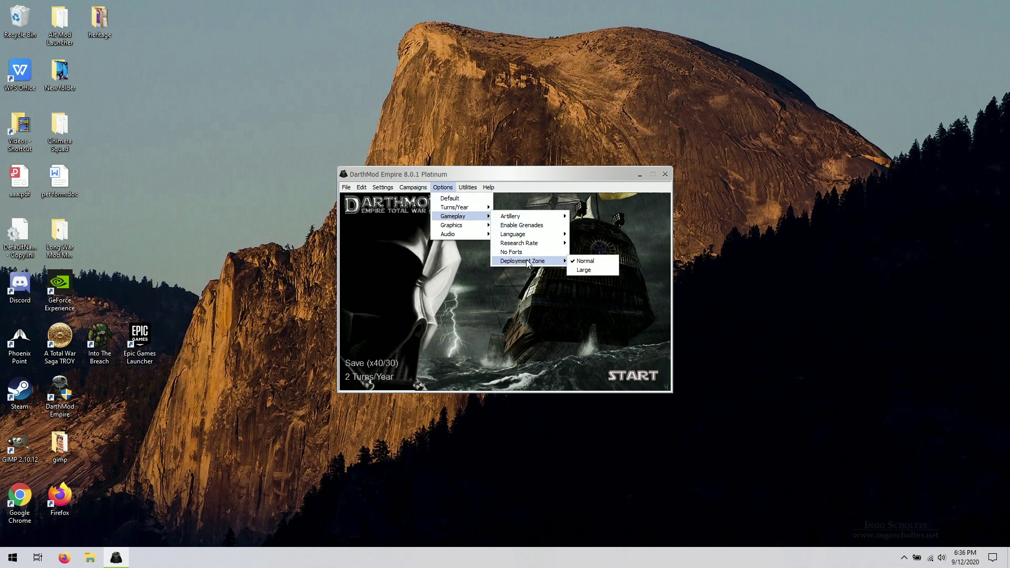
left_click(584, 271)
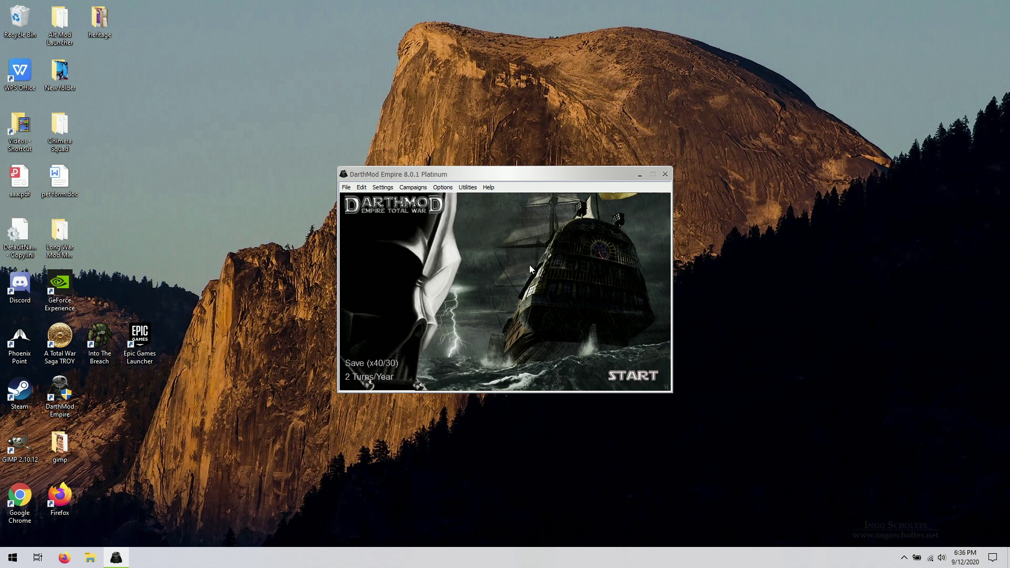
Review the graphics options, and set the Drum_Fife audio option to Hohenfriedberger.
left_click(438, 188)
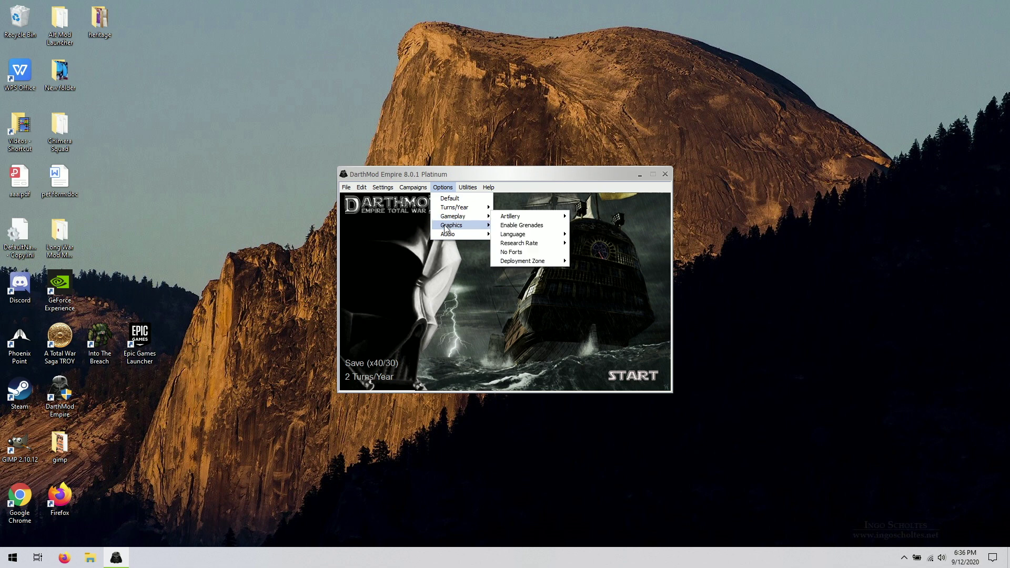
mouse_move(446, 227)
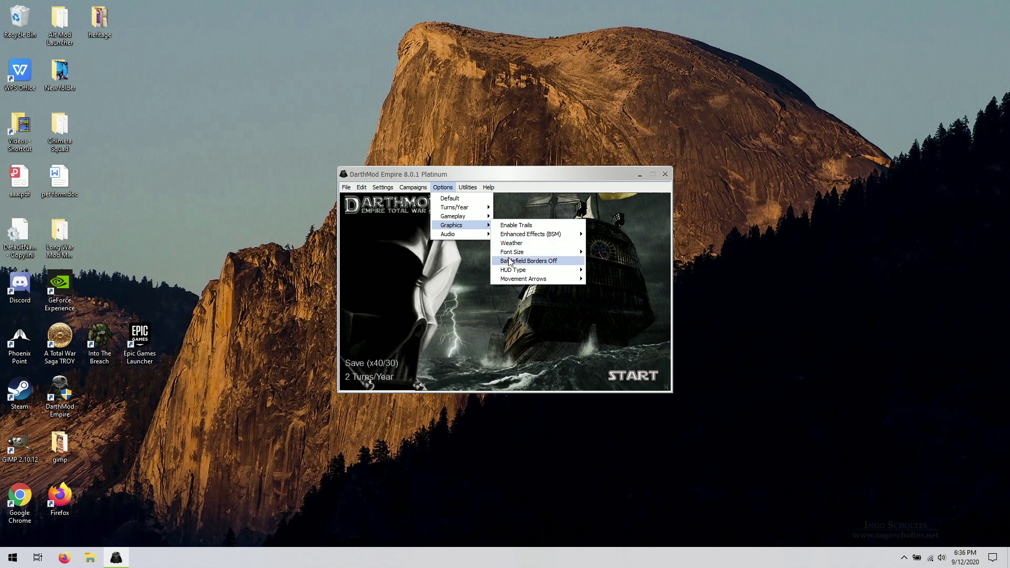
mouse_move(511, 254)
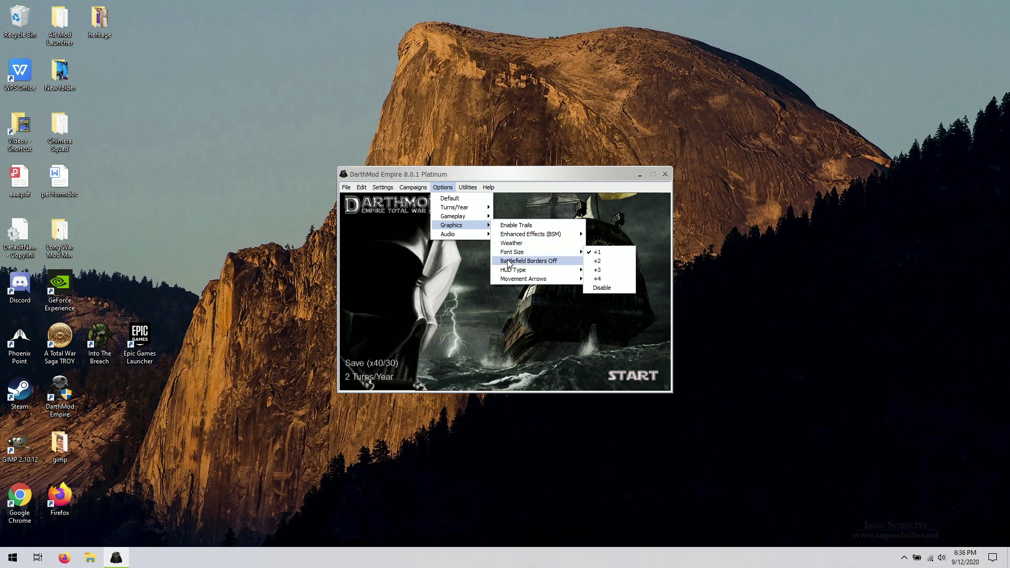
mouse_move(518, 273)
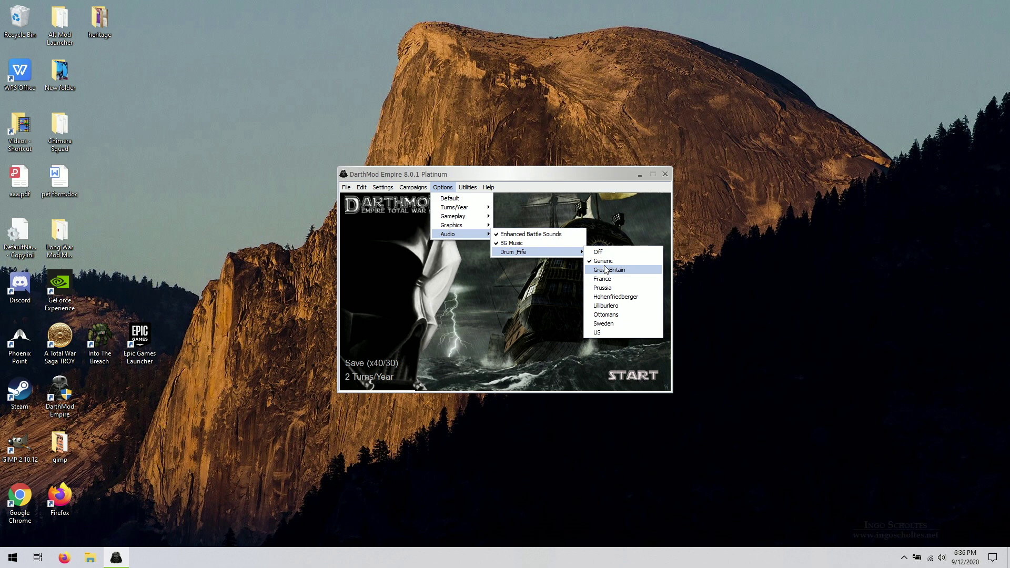
left_click(606, 297)
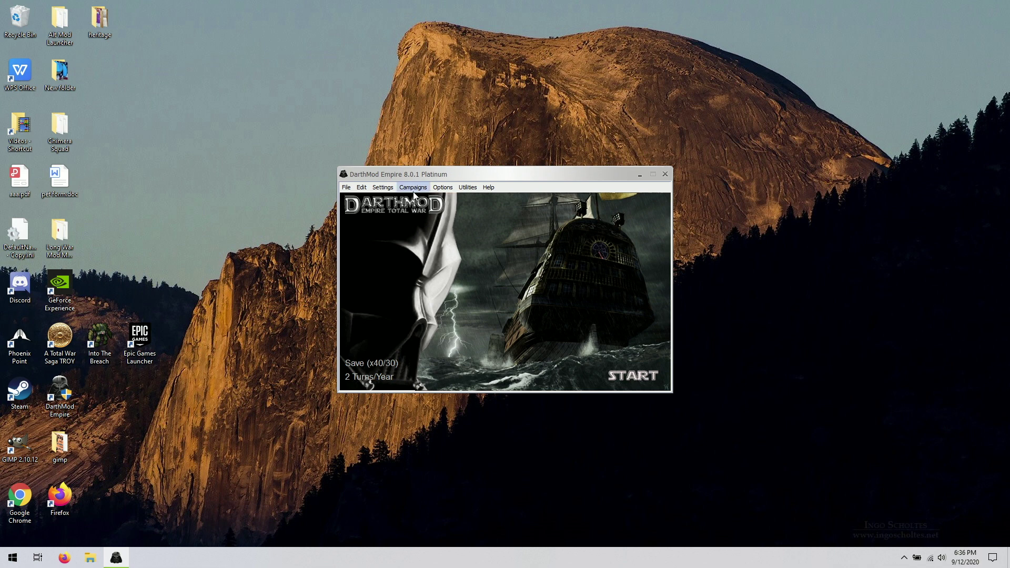
Start the mod once, and reopen the DarthMod Empire launcher with permission to make changes, checking its campaign mode.
left_click(637, 378)
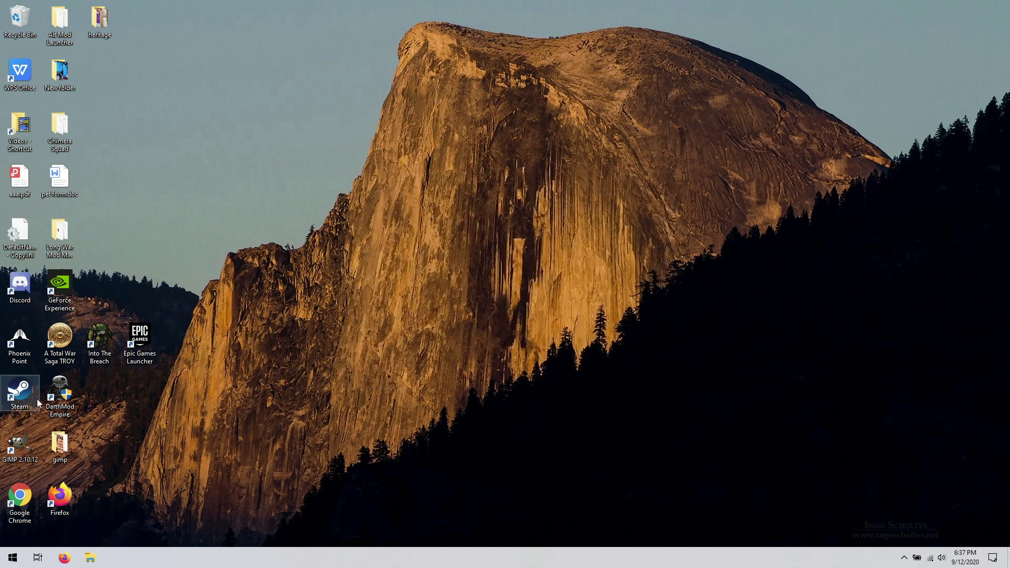
left_click(61, 392)
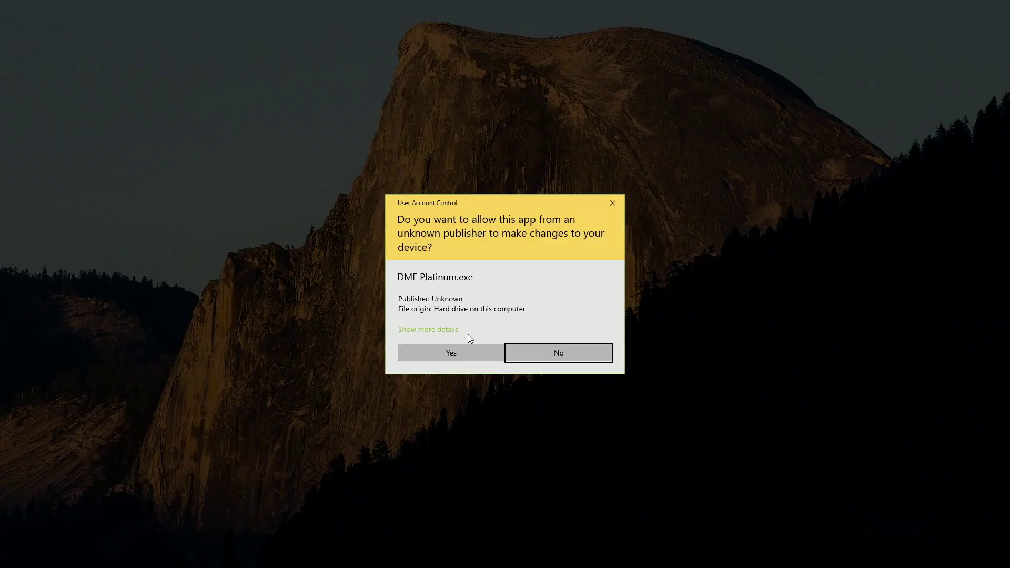
left_click(447, 355)
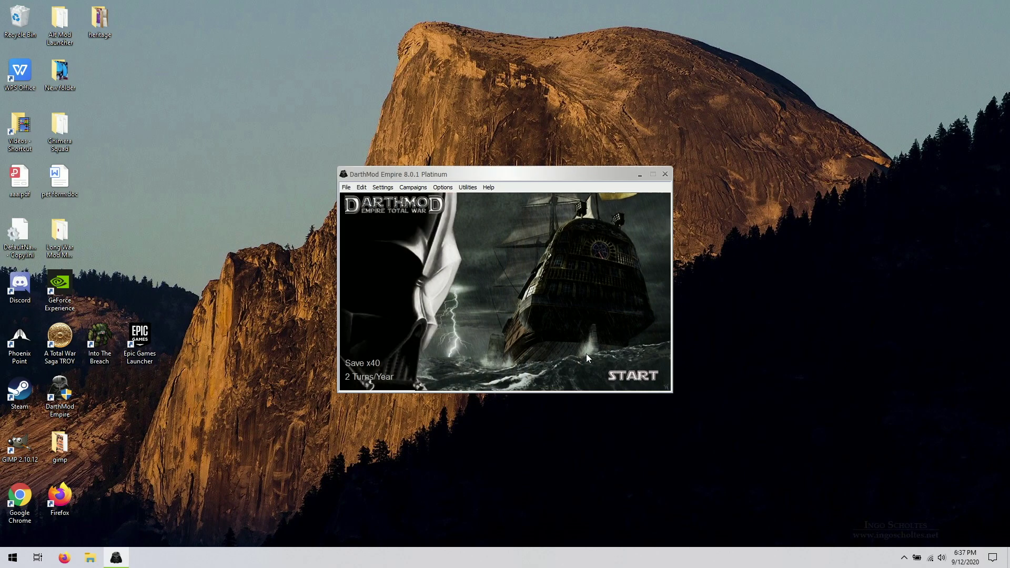
left_click(414, 188)
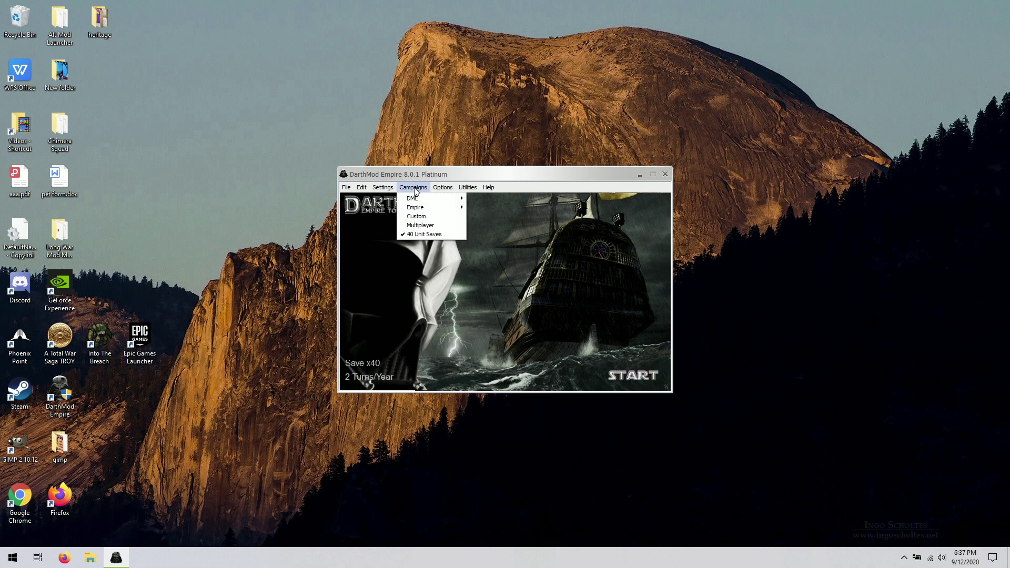
Start the mod for manual launching, and run Total War: EMPIRE - Definitive Edition from Steam, skipping the intro.
left_click(631, 376)
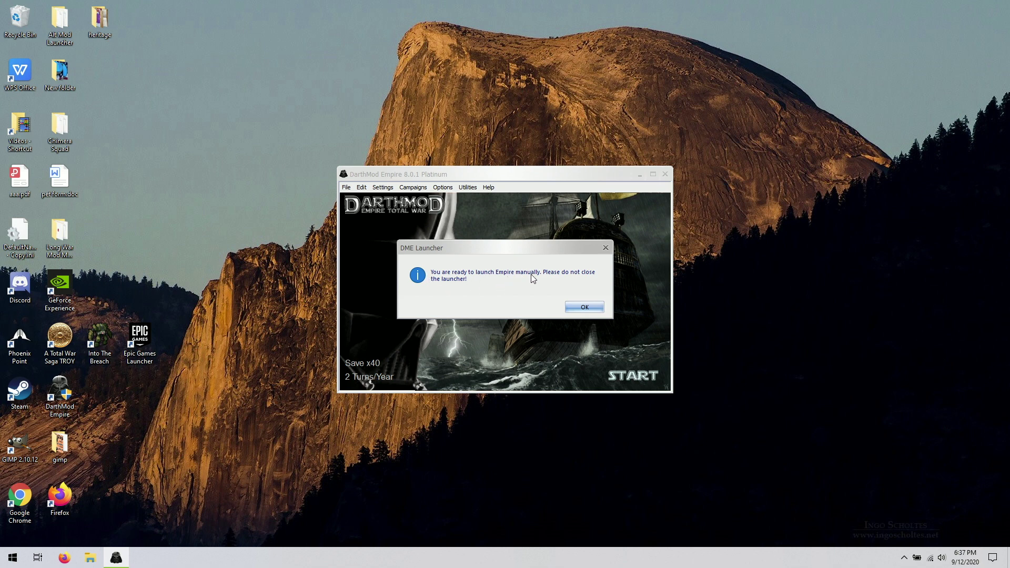
left_click(585, 309)
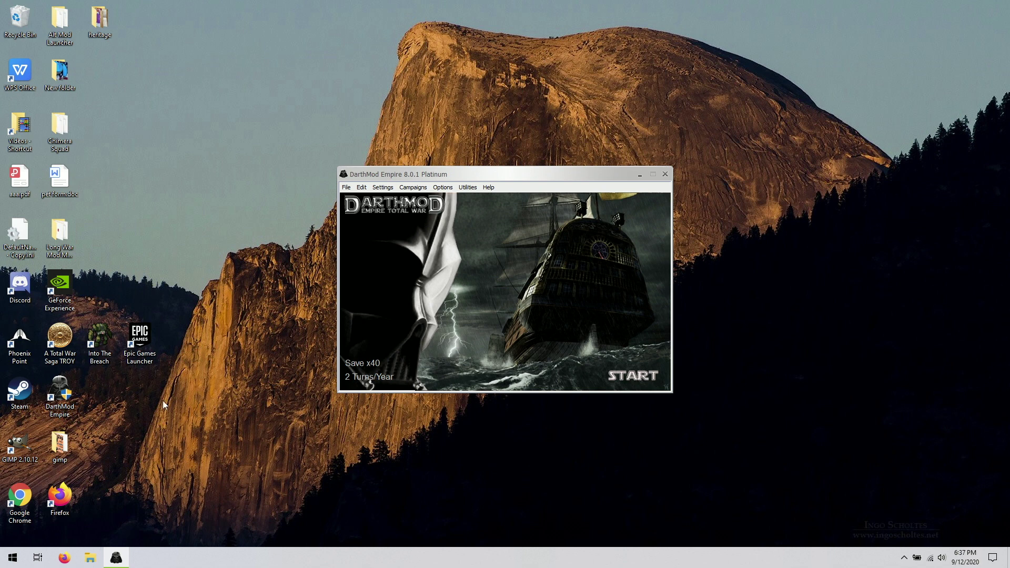
double_click(19, 396)
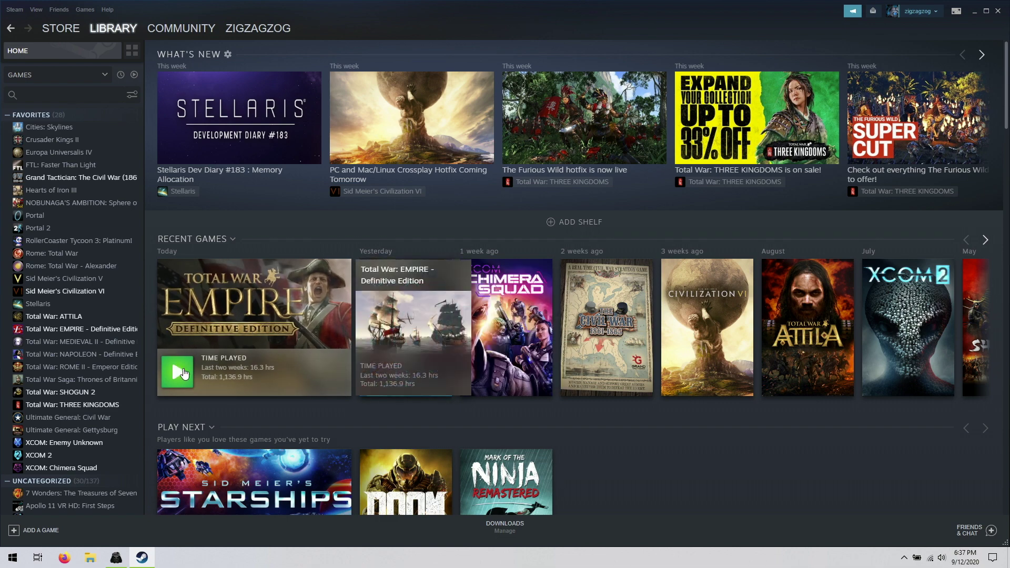
left_click(178, 372)
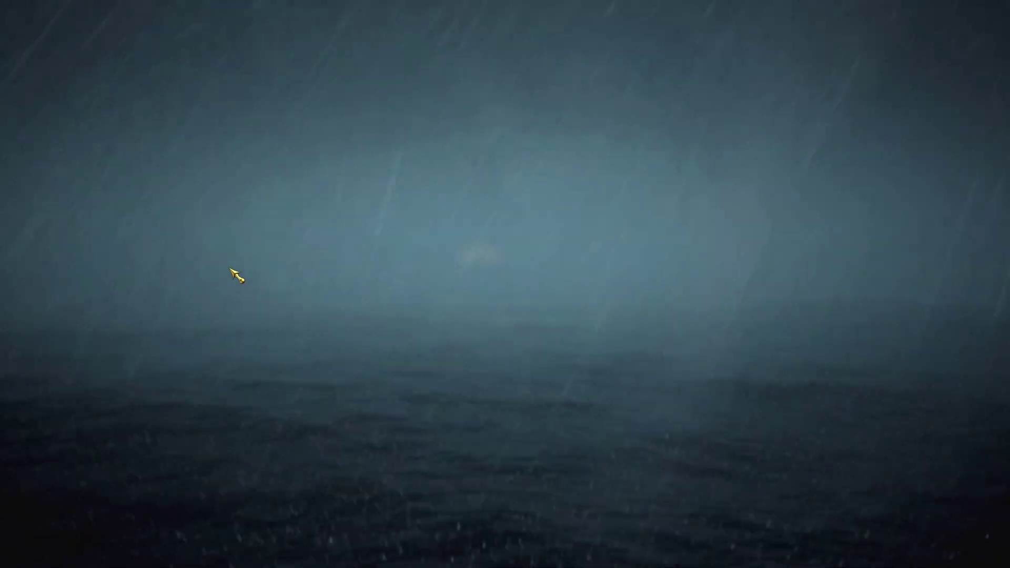
key("Escape")
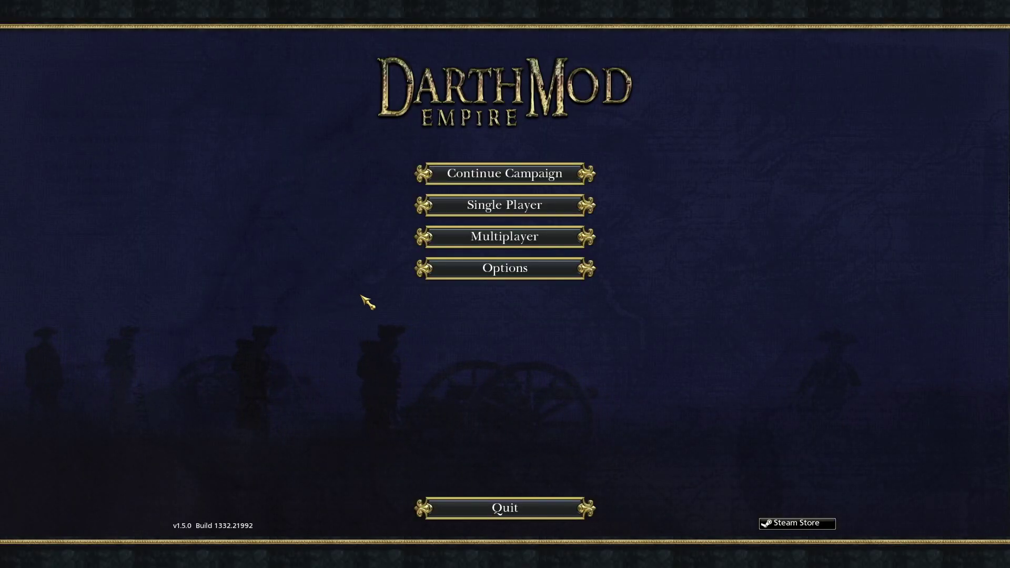
Lower the game's music volume almost to the minimum and accept the sound options.
left_click(497, 269)
left_click(506, 314)
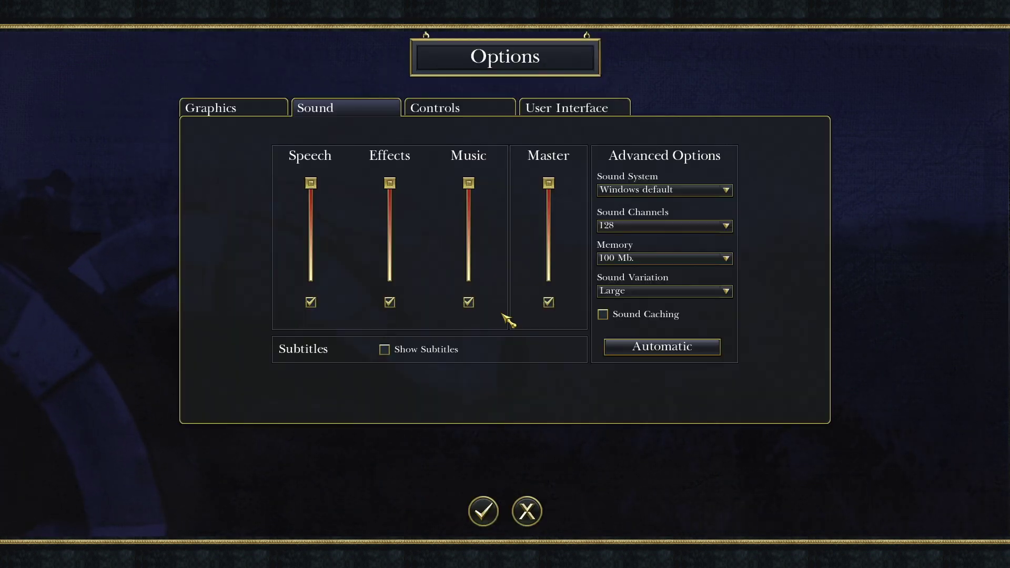
left_click_drag(469, 183, 469, 276)
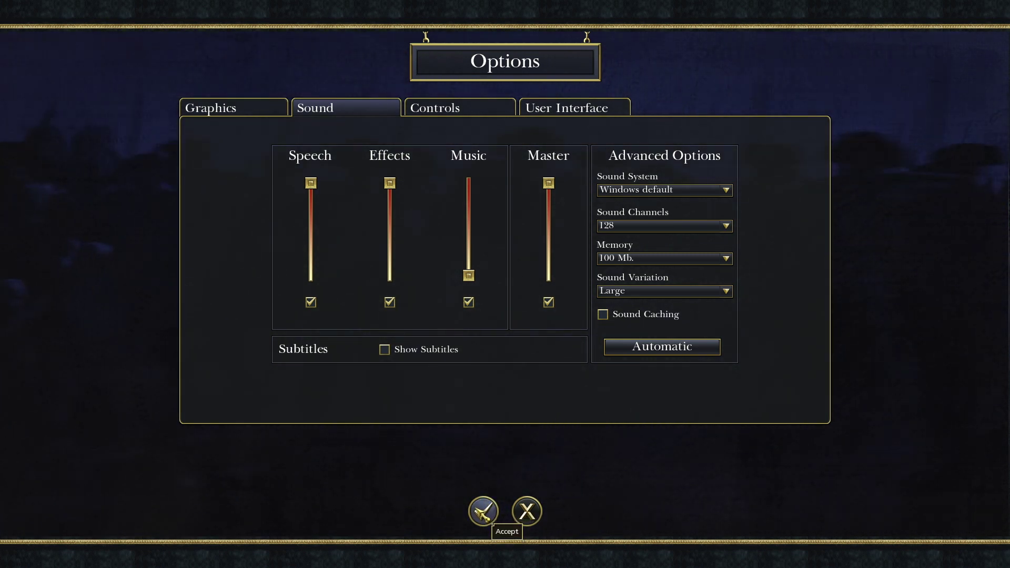
left_click(484, 515)
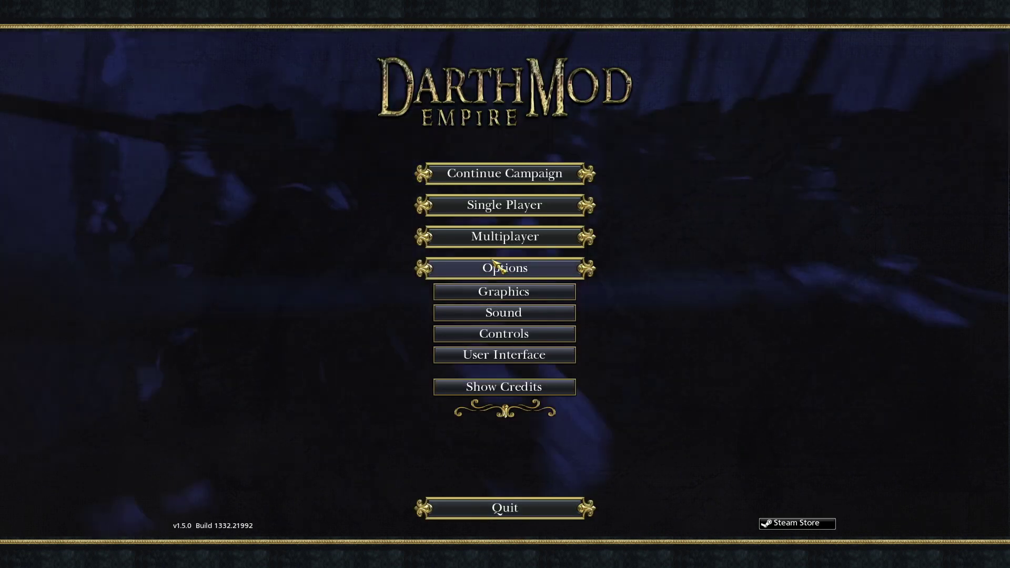
Load the single-player saved game DME_40Units_UC for the United Provinces.
left_click(496, 206)
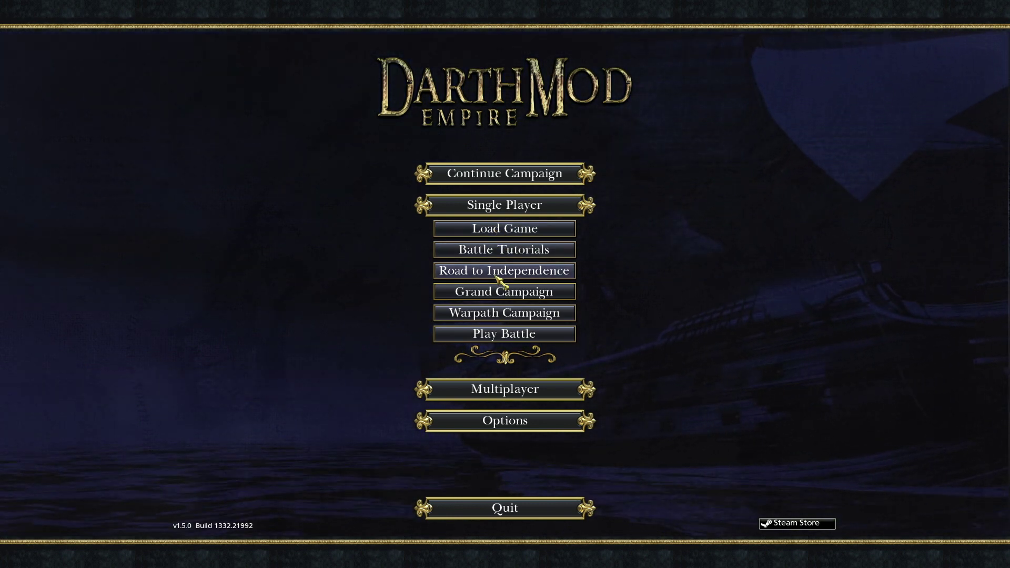
left_click(492, 229)
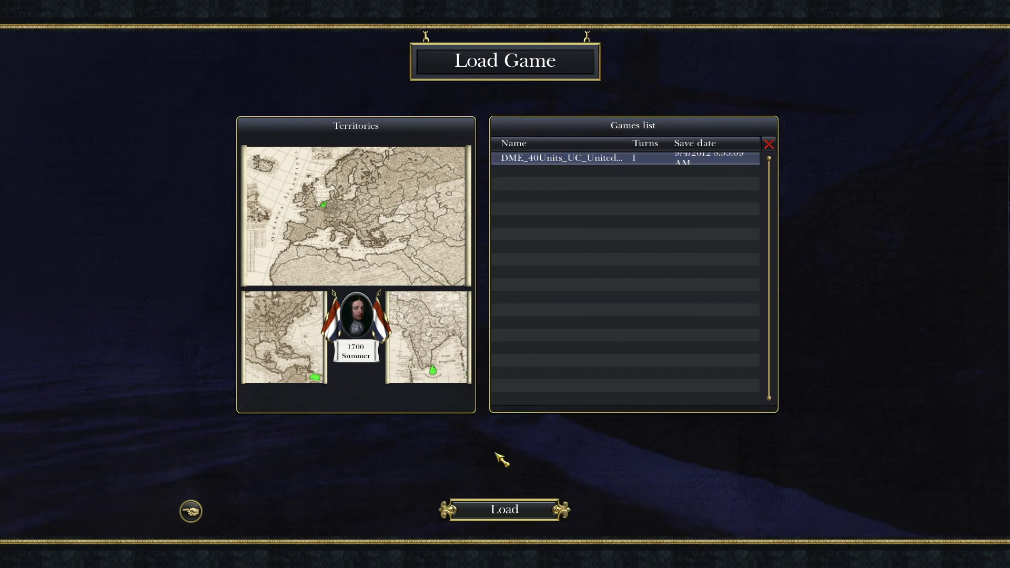
left_click(483, 514)
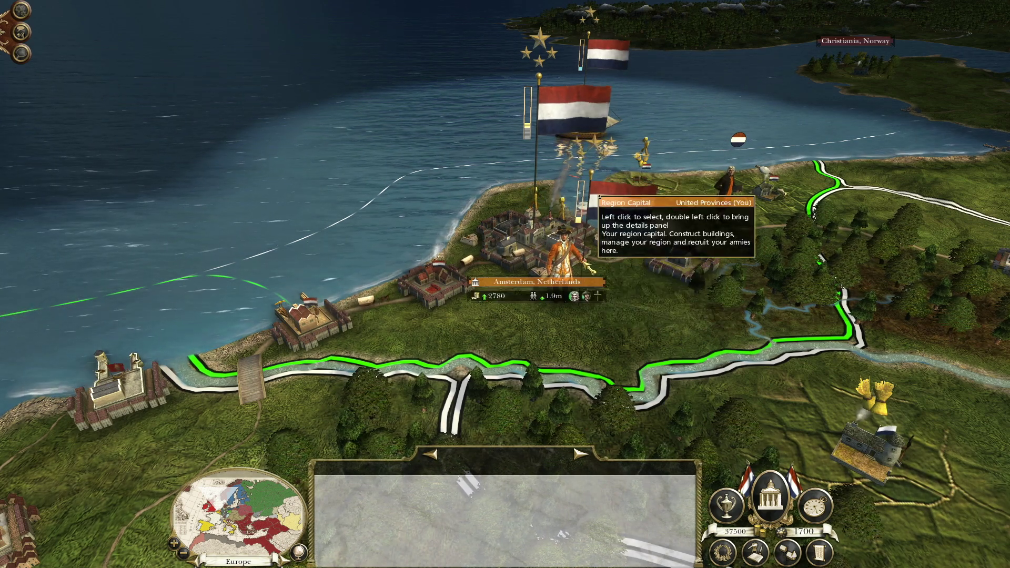
Inspect the army beside Amsterdam, and exit the campaign to Windows.
left_click(577, 282)
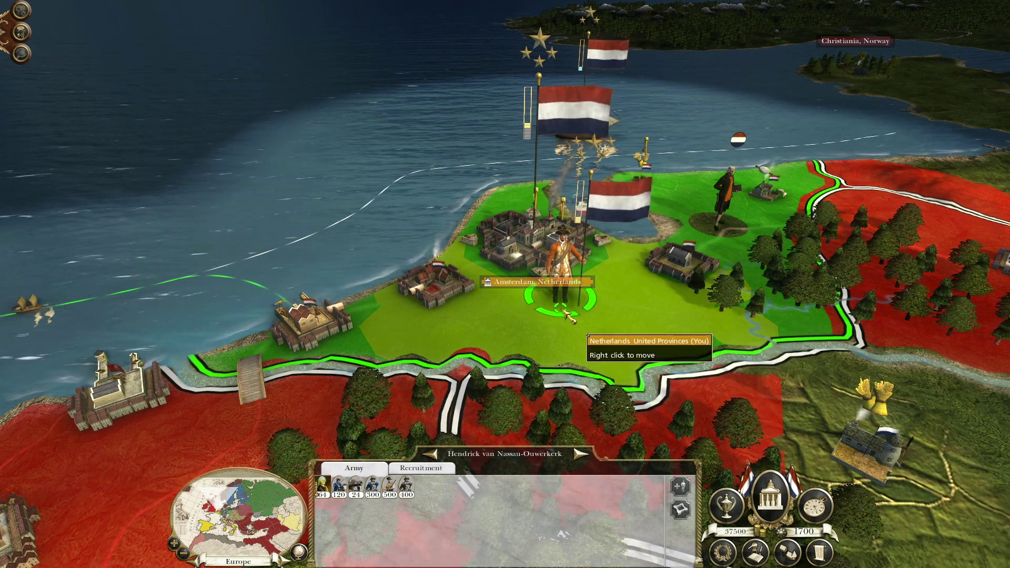
key("Escape")
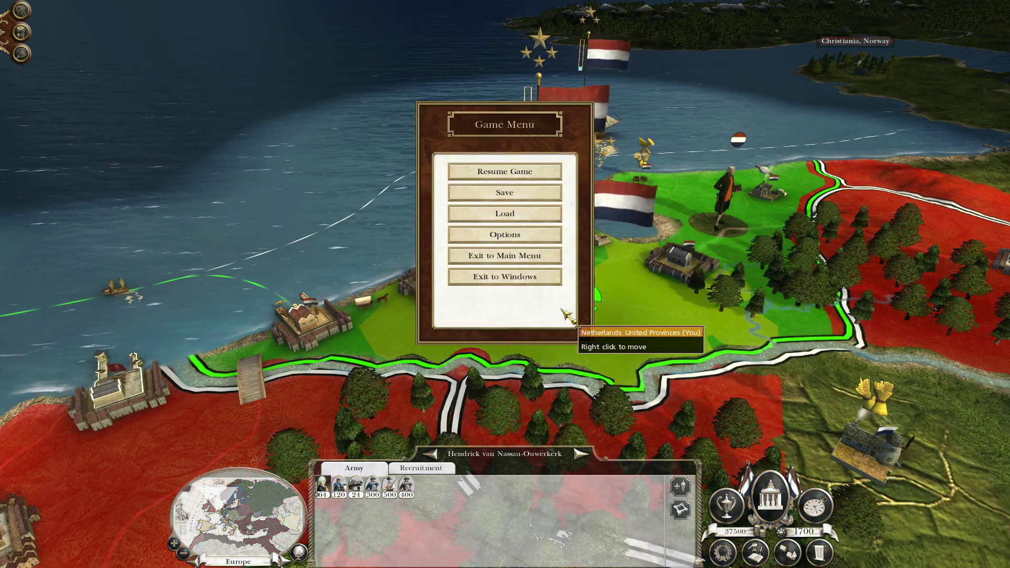
left_click(489, 278)
left_click(490, 283)
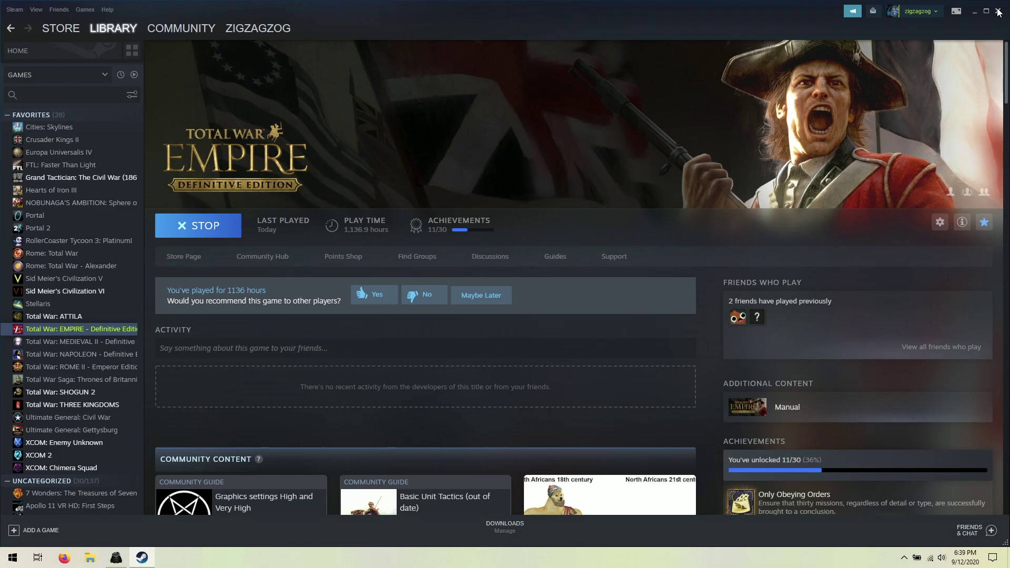
Minimize Steam, close the launcher in DME Ready mode, and reopen DarthMod Empire with permission to make changes.
left_click(976, 12)
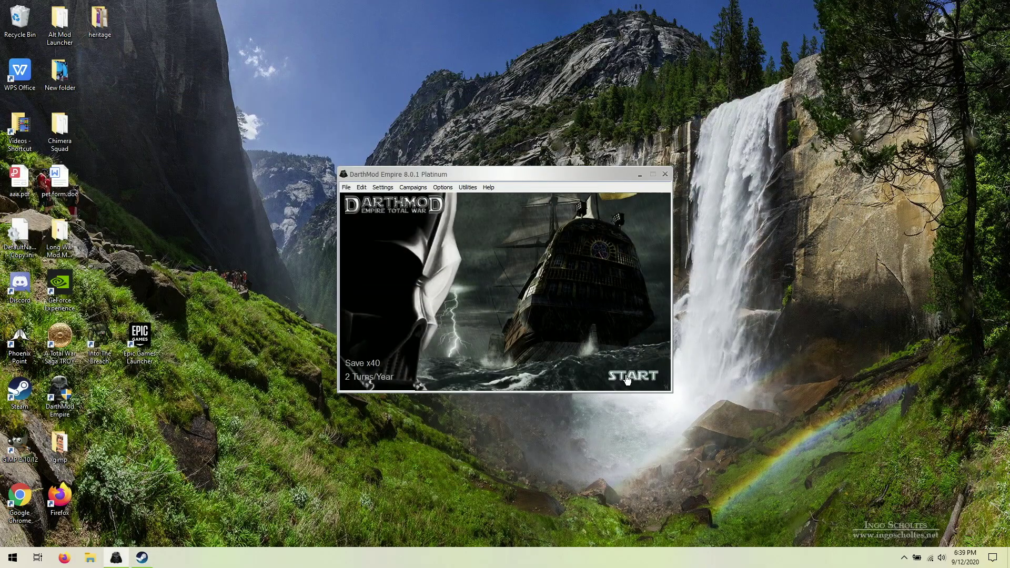
left_click(665, 175)
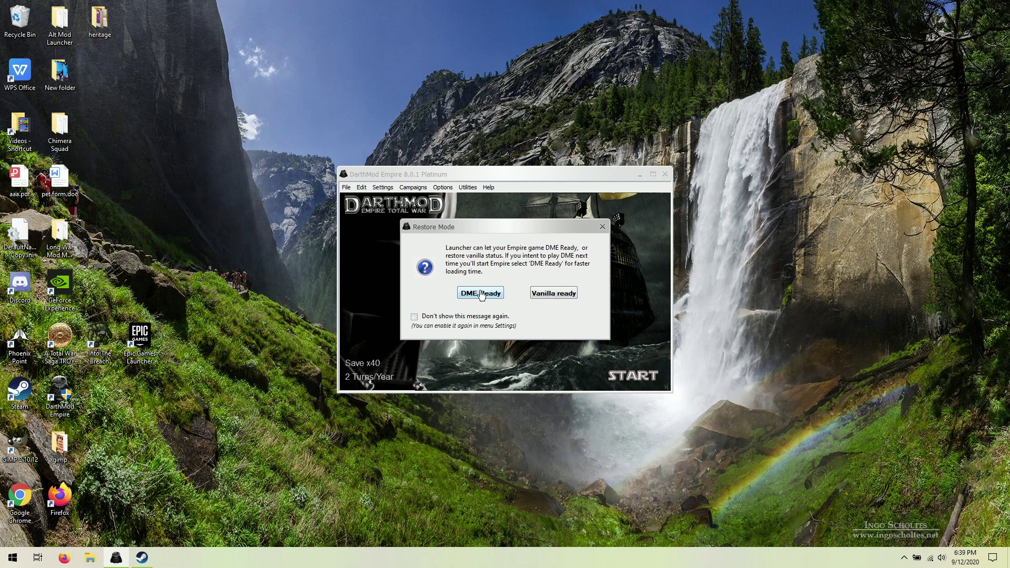
left_click(481, 294)
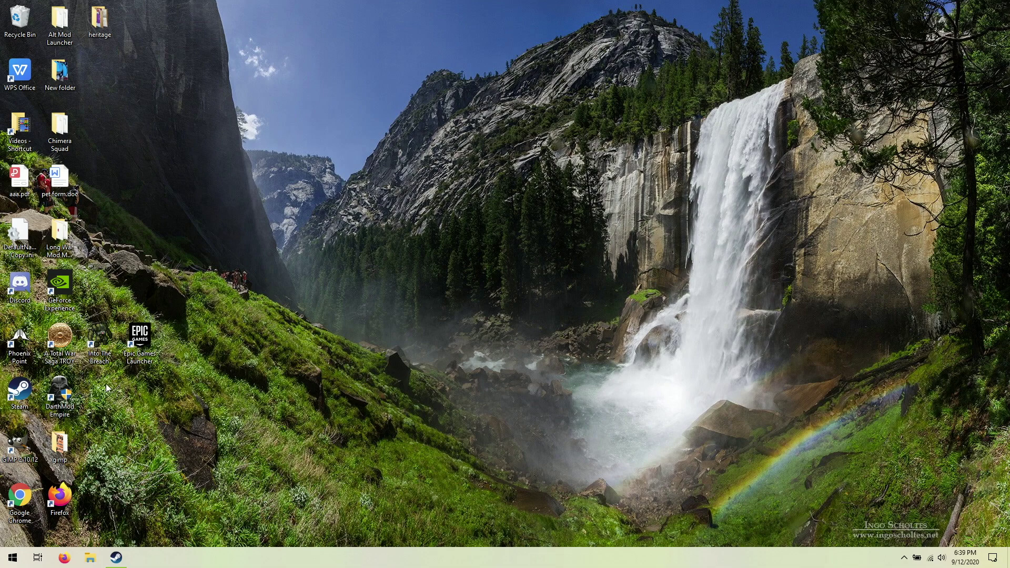
double_click(62, 391)
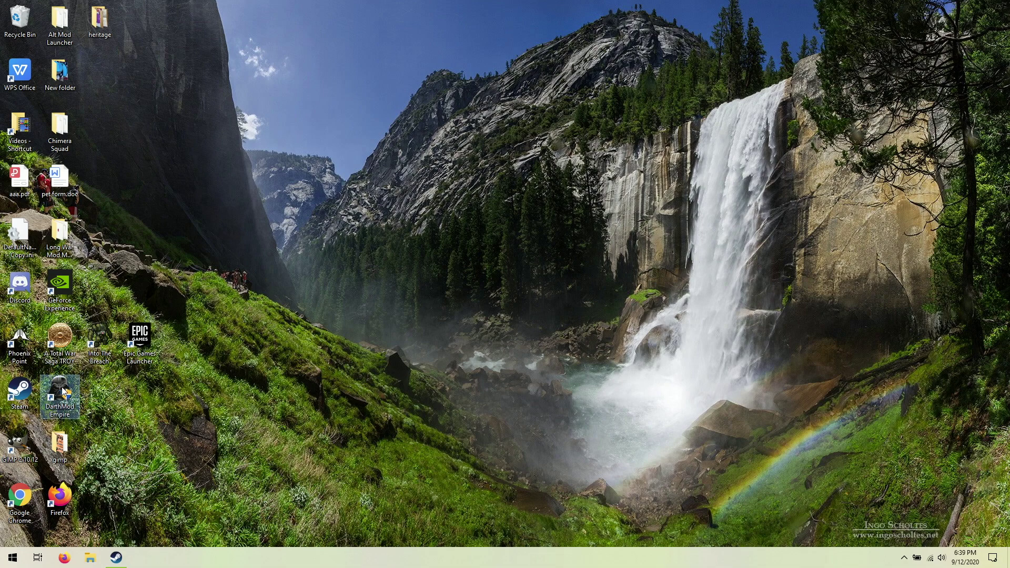
left_click(470, 352)
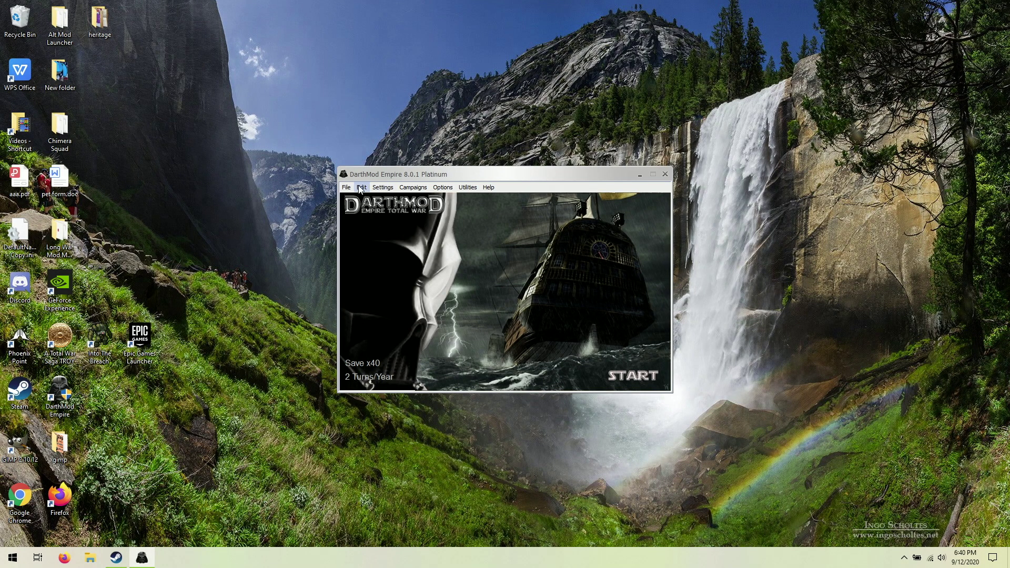
Set the launcher's Auto Start to On and start the modded game.
mouse_move(381, 191)
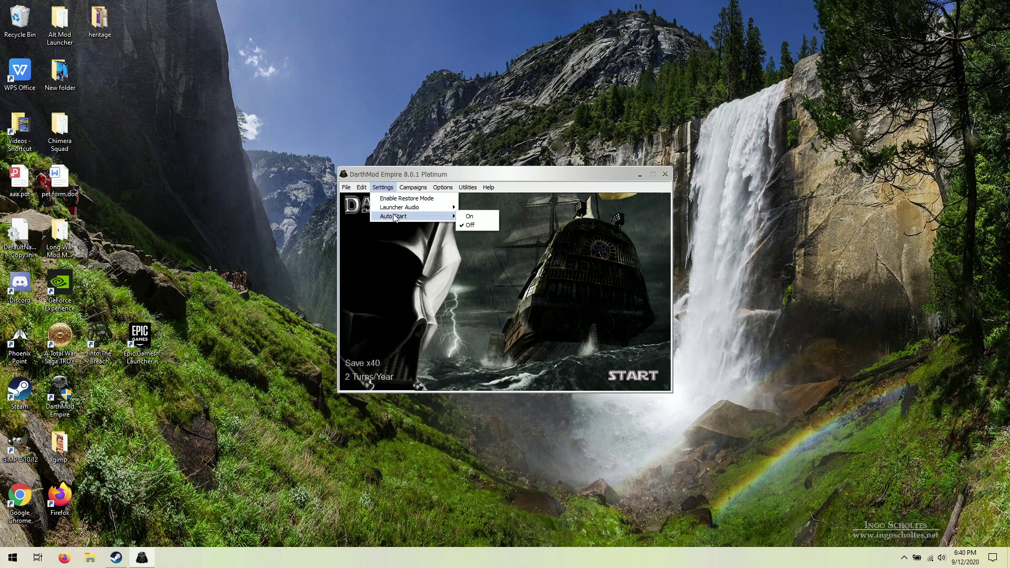
left_click(468, 217)
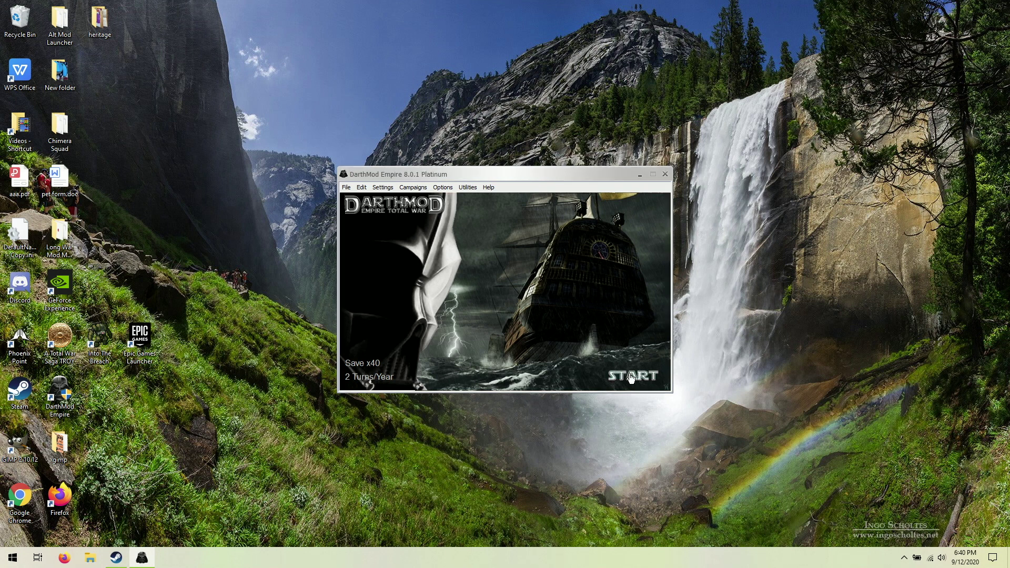
left_click(631, 377)
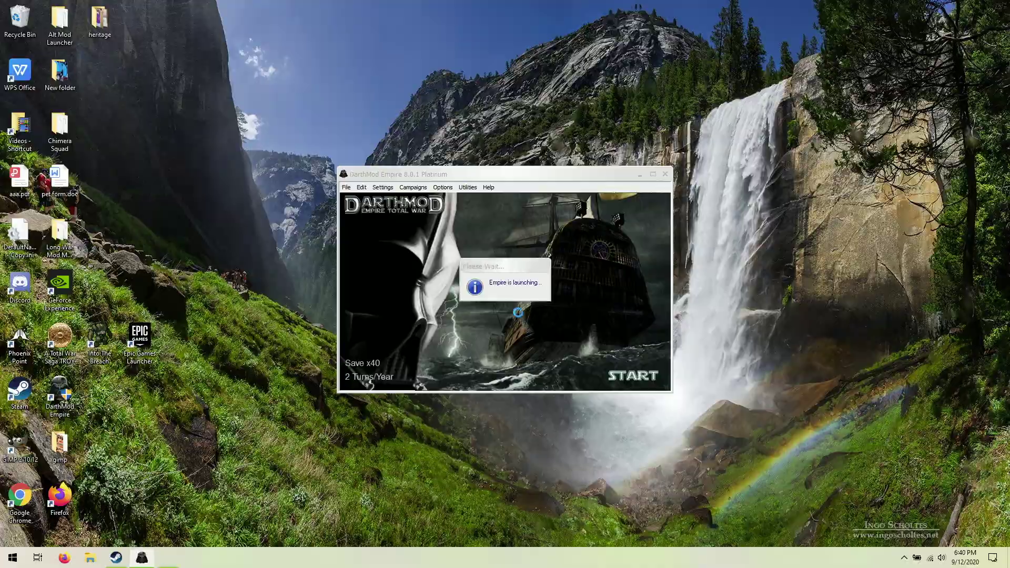